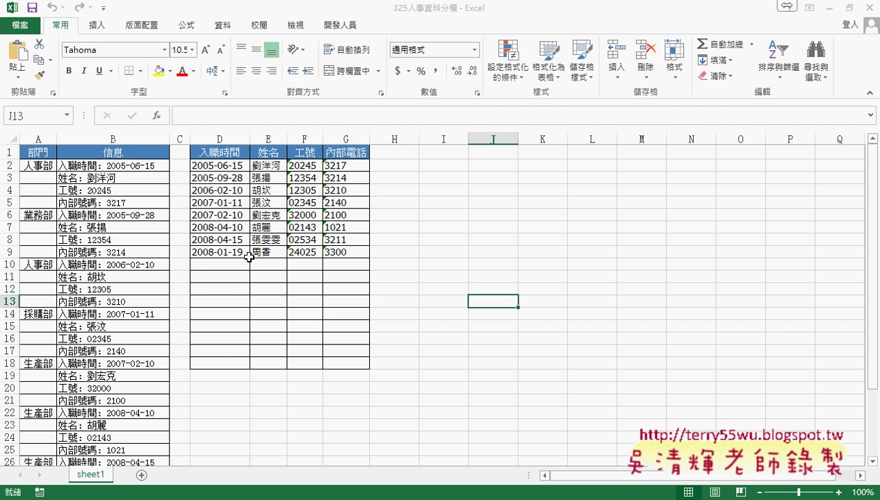
Delete the sample rows in D2:G9, keeping only the 入職時間, 姓名, 工號, 內部電話 headers
{"action": "left_click", "coordinate": [119, 134]}
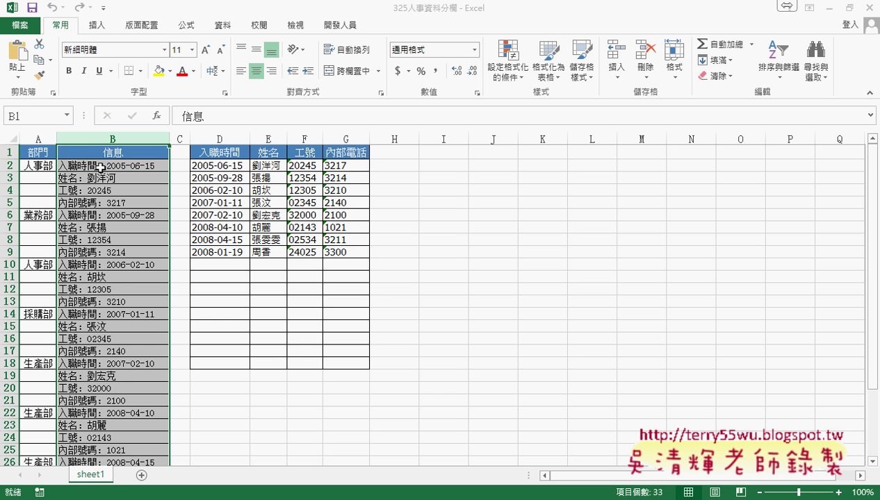
{"action": "left_click_drag", "start_coordinate": [99, 166], "coordinate": [101, 256]}
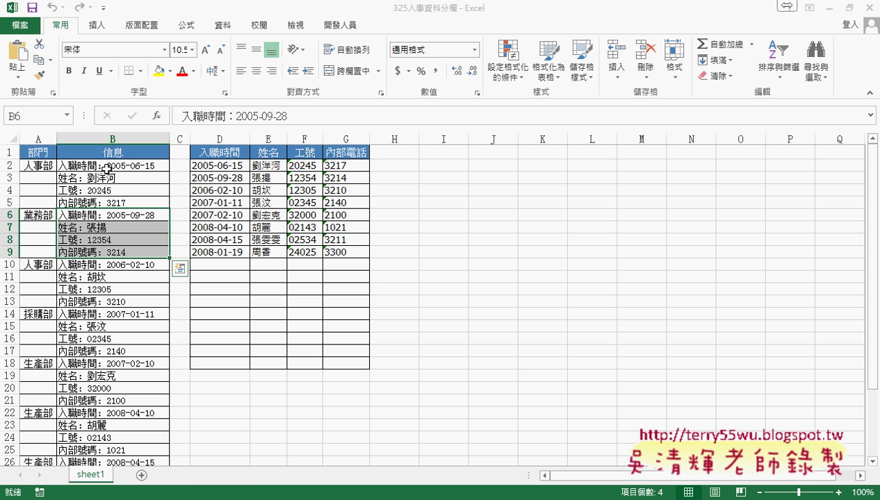
{"action": "left_click_drag", "start_coordinate": [106, 168], "coordinate": [115, 202]}
{"action": "mouse_move", "coordinate": [221, 167]}
{"action": "left_mouse_down"}
{"action": "mouse_move", "coordinate": [321, 244]}
{"action": "mouse_move", "coordinate": [360, 252]}
{"action": "left_mouse_up"}
{"action": "key", "text": "Delete"}
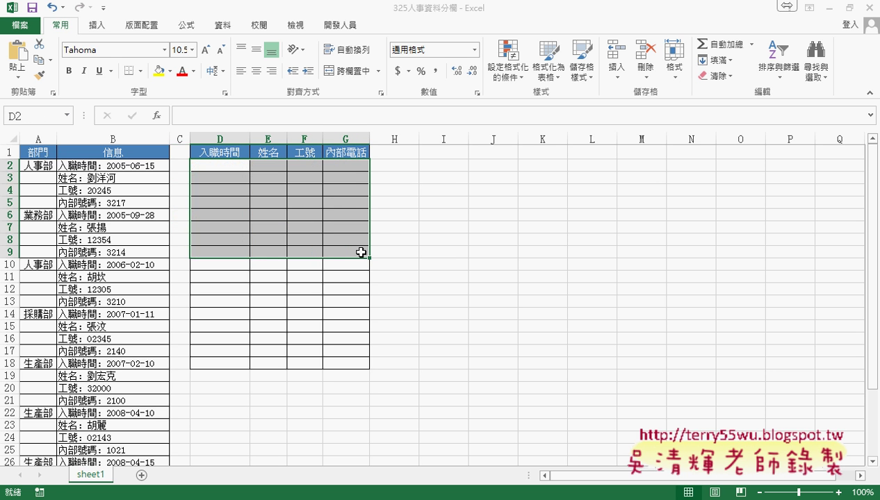
{"action": "left_click", "coordinate": [110, 165]}
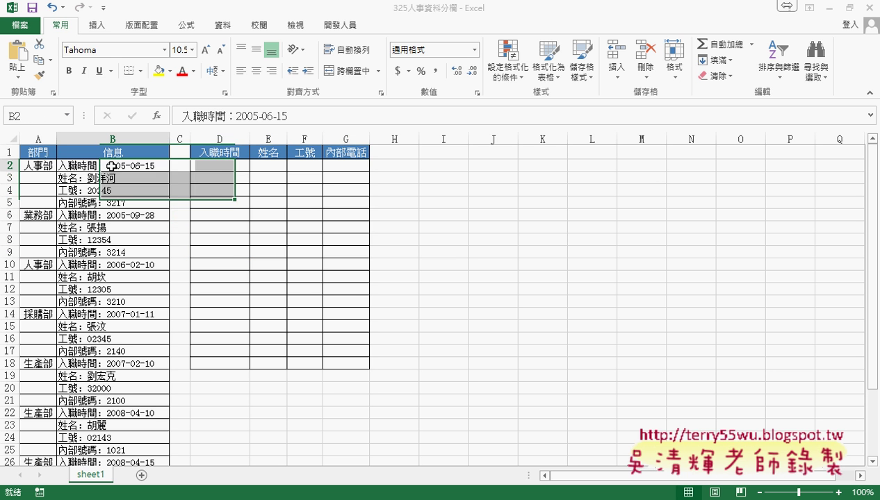
{"action": "left_click", "coordinate": [214, 166]}
{"action": "left_click", "coordinate": [146, 175]}
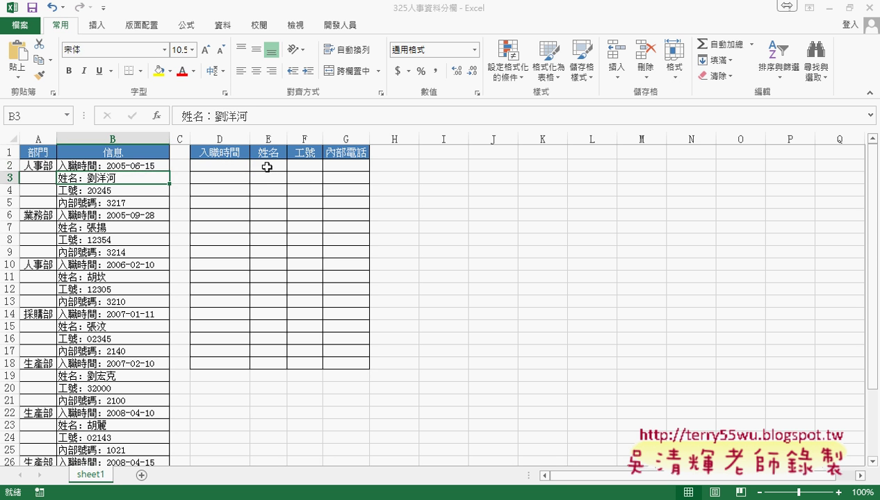
{"action": "left_click", "coordinate": [274, 166]}
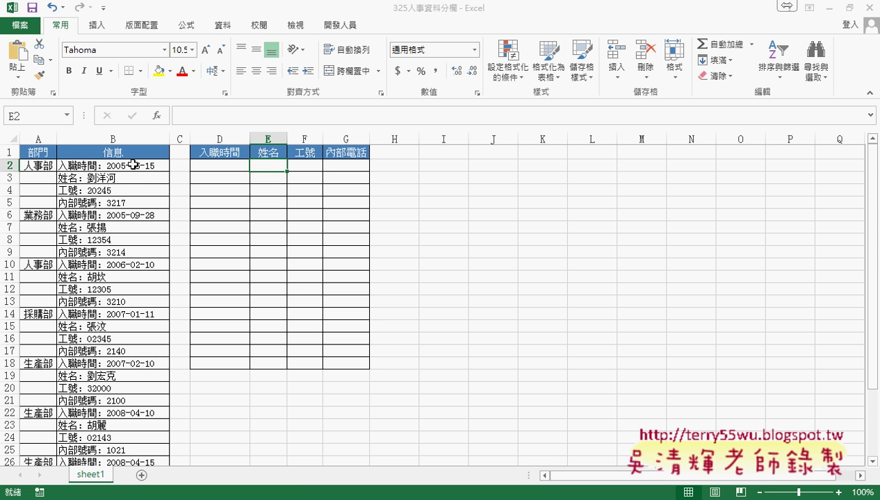
{"action": "left_click_drag", "start_coordinate": [132, 165], "coordinate": [151, 199]}
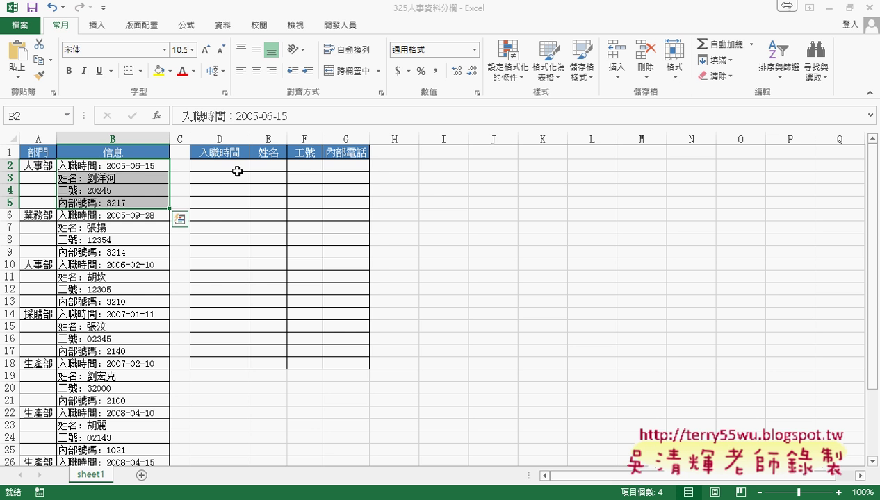
{"action": "double_click", "coordinate": [128, 166]}
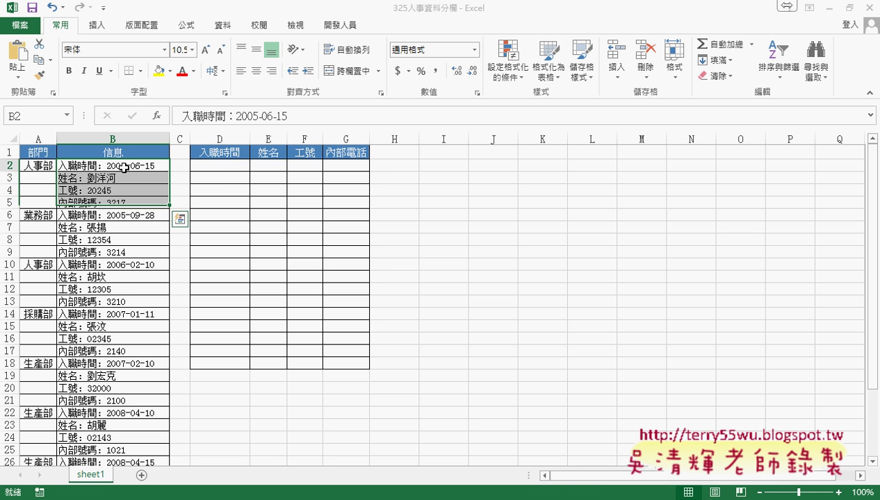
{"action": "double_click", "coordinate": [109, 166]}
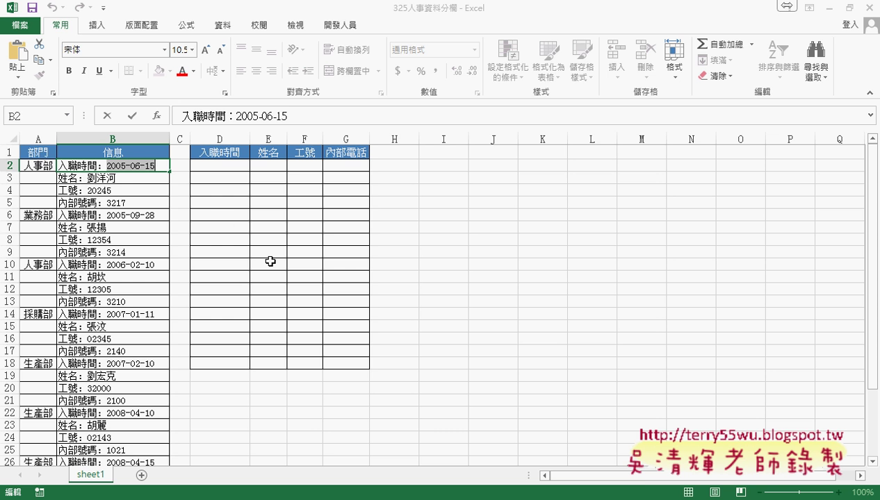
{"action": "left_click", "coordinate": [78, 189]}
{"action": "left_click_drag", "start_coordinate": [78, 166], "coordinate": [82, 203]}
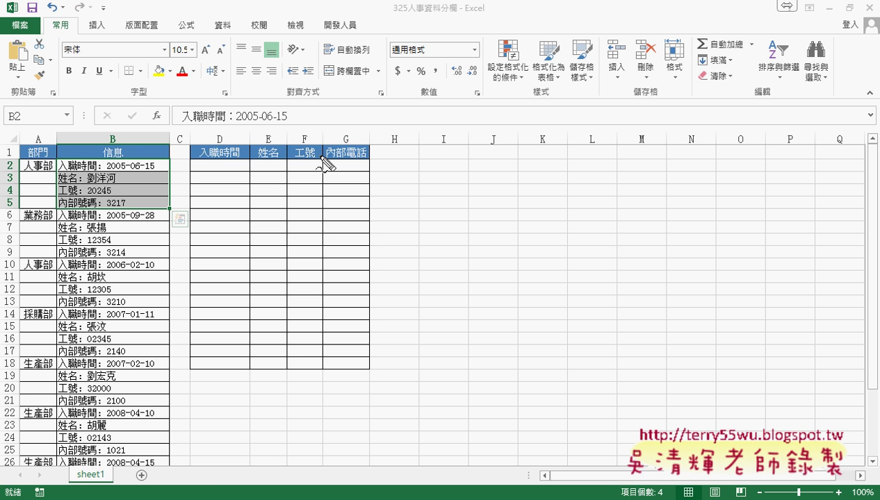
{"action": "left_click", "coordinate": [111, 134]}
{"action": "left_click_drag", "start_coordinate": [109, 137], "coordinate": [111, 132]}
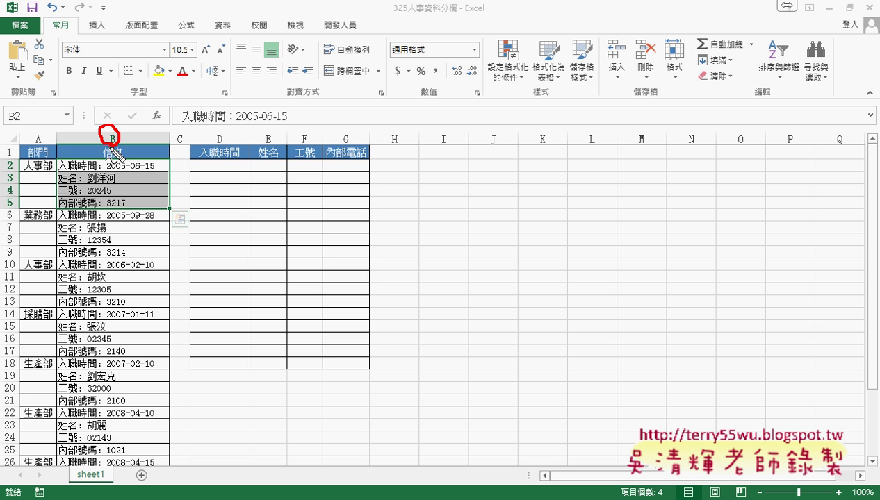
{"action": "mouse_move", "coordinate": [111, 80]}
{"action": "left_mouse_down"}
{"action": "mouse_move", "coordinate": [112, 119]}
{"action": "mouse_move", "coordinate": [262, 101]}
{"action": "left_mouse_up"}
{"action": "mouse_move", "coordinate": [321, 76]}
{"action": "left_mouse_down"}
{"action": "mouse_move", "coordinate": [292, 91]}
{"action": "mouse_move", "coordinate": [310, 94]}
{"action": "left_mouse_up"}
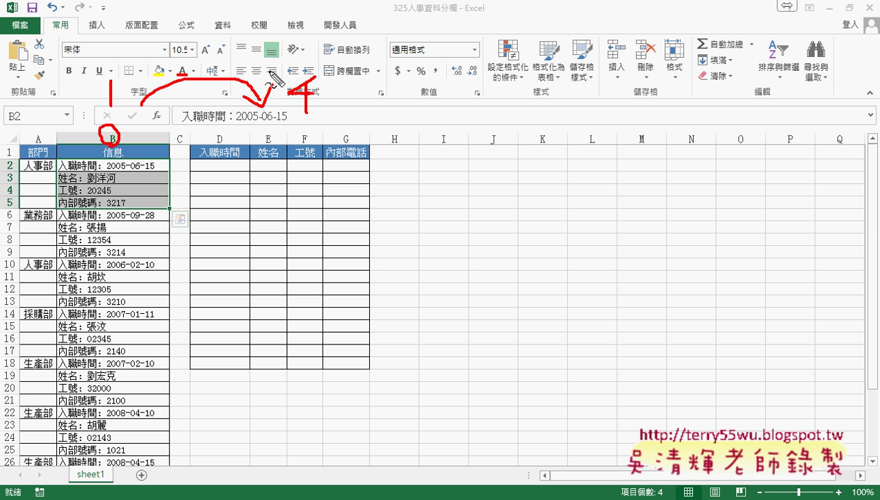
{"action": "mouse_move", "coordinate": [262, 76]}
{"action": "left_mouse_down"}
{"action": "mouse_move", "coordinate": [238, 47]}
{"action": "mouse_move", "coordinate": [114, 70]}
{"action": "left_mouse_up"}
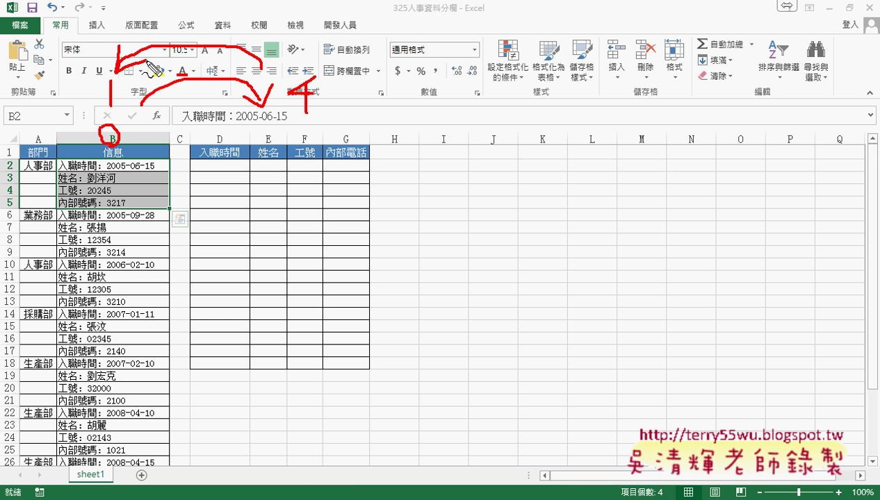
{"action": "key", "text": "Escape"}
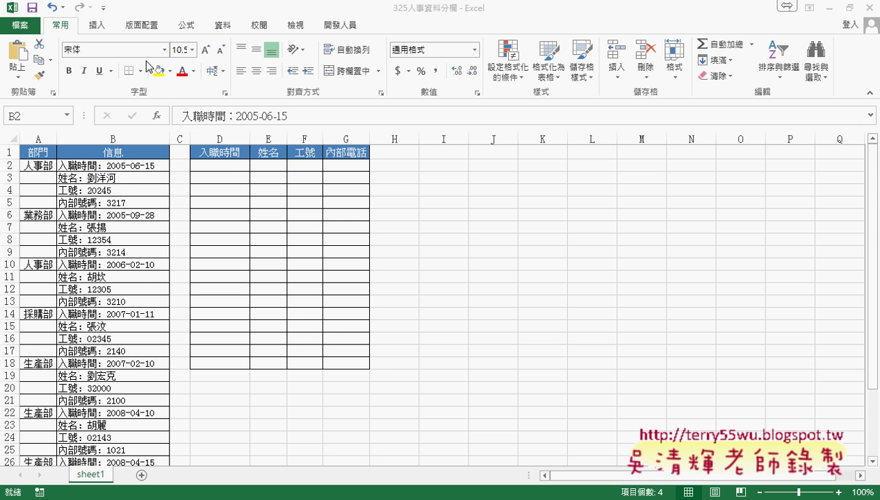
{"action": "left_click", "coordinate": [235, 167]}
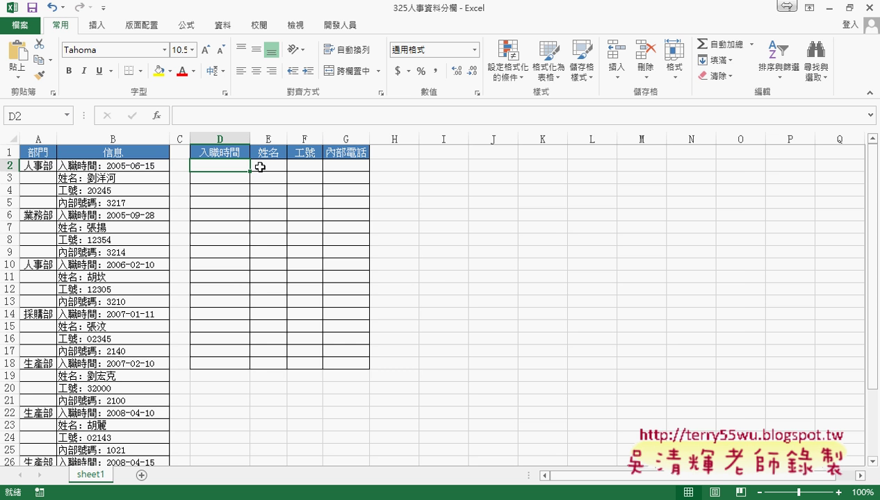
Insert INDEX from the 檢視與參照 category into D2, using the array, row_num, column_num form
{"action": "key", "text": "shift+F3"}
{"action": "left_click", "coordinate": [553, 244]}
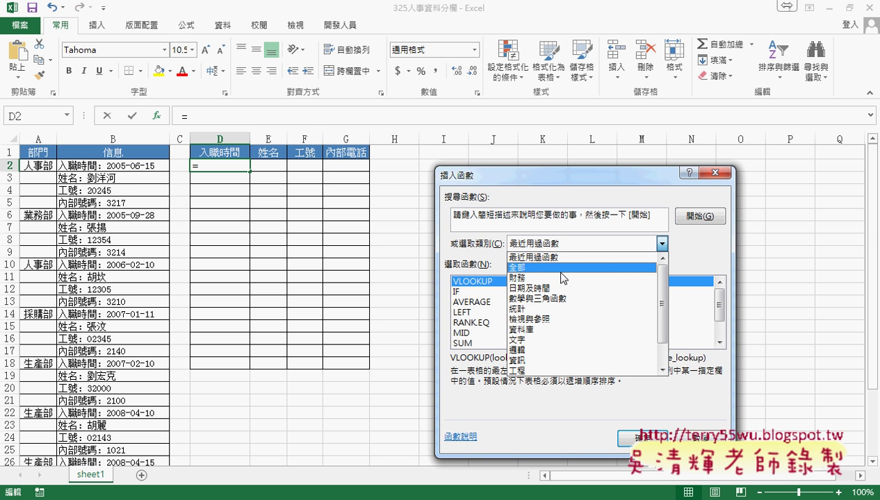
{"action": "left_click", "coordinate": [537, 319]}
{"action": "left_click_drag", "start_coordinate": [719, 286], "coordinate": [722, 339]}
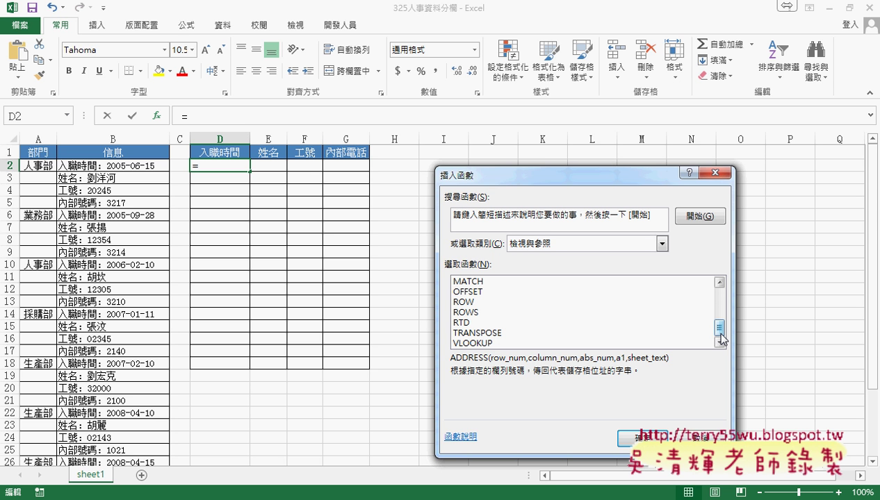
{"action": "left_click", "coordinate": [720, 282]}
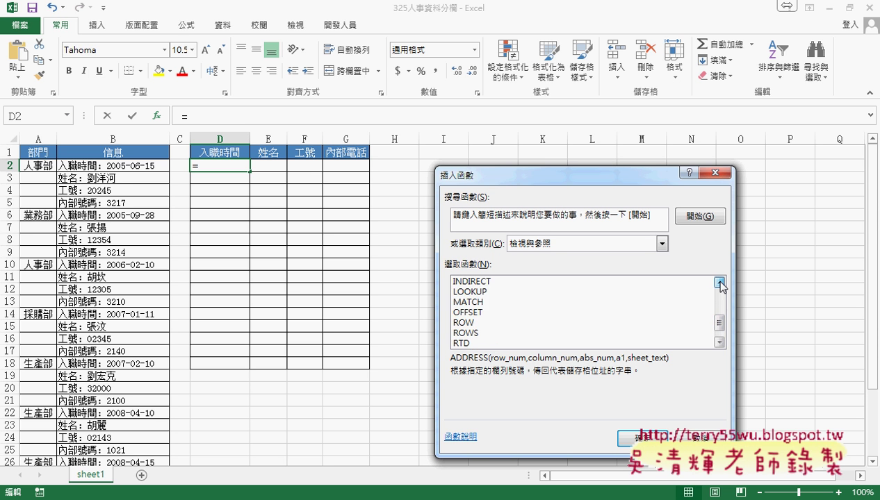
{"action": "left_click", "coordinate": [719, 283]}
{"action": "double_click", "coordinate": [512, 304]}
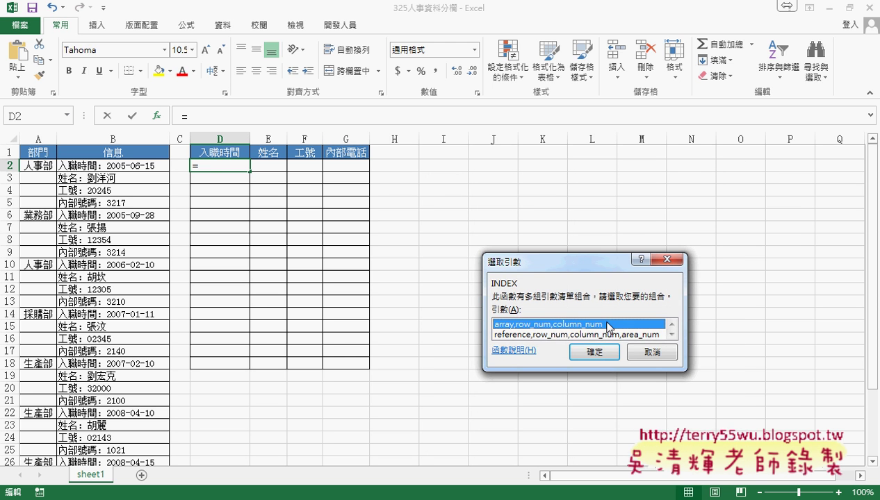
{"action": "left_click", "coordinate": [590, 349]}
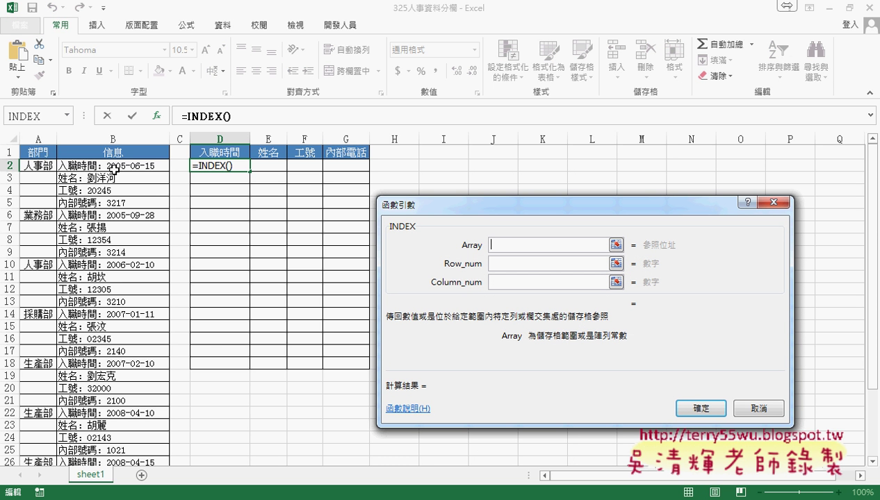
Set INDEX's Column_num to 1 and its Array to B2:B33, leaving Row_num blank
{"action": "left_click", "coordinate": [508, 264]}
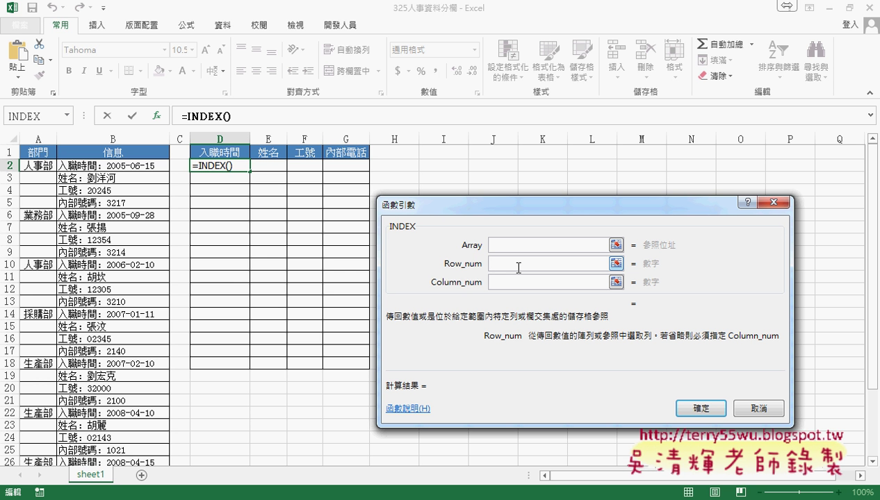
{"action": "left_click", "coordinate": [510, 283]}
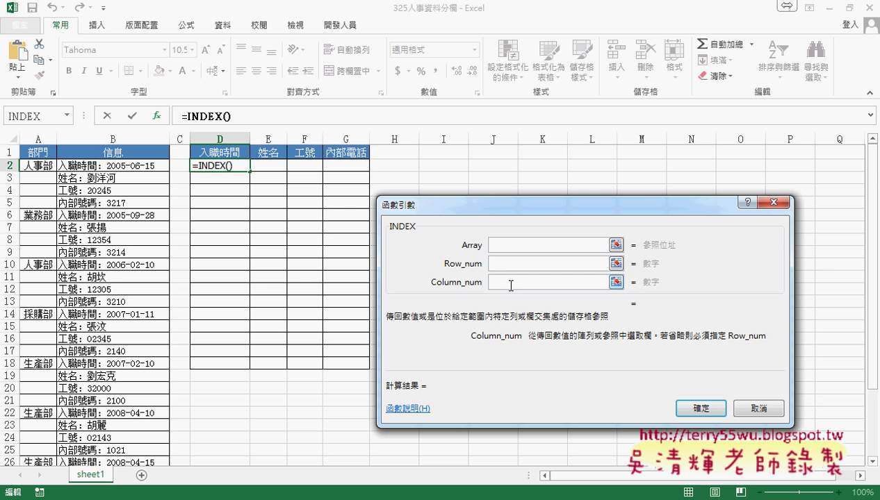
{"action": "type", "text": "1"}
{"action": "left_click", "coordinate": [507, 243]}
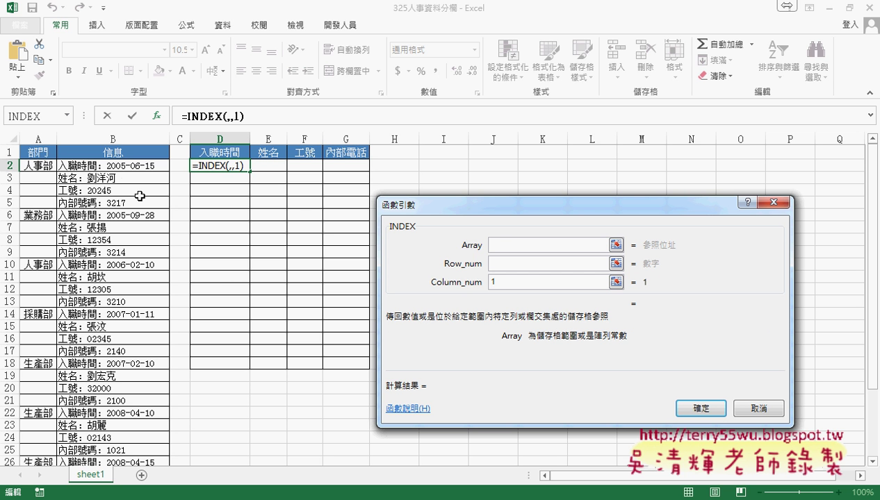
{"action": "left_click", "coordinate": [507, 265]}
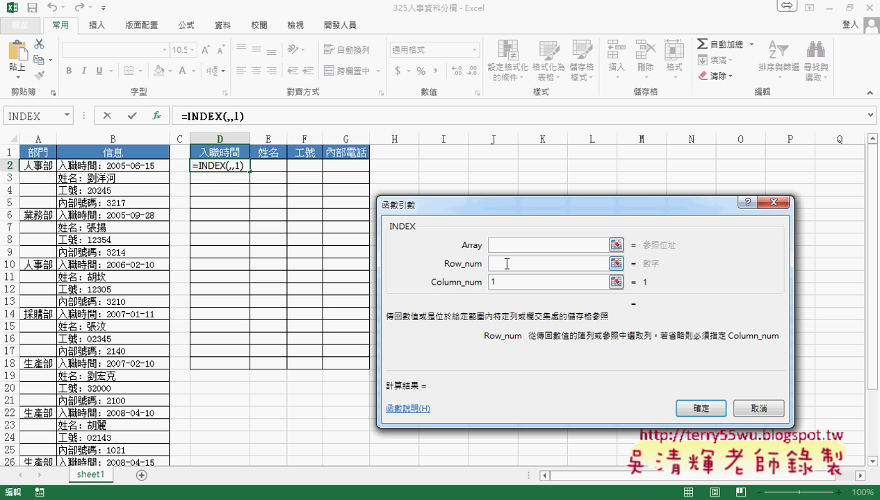
{"action": "left_click", "coordinate": [491, 245]}
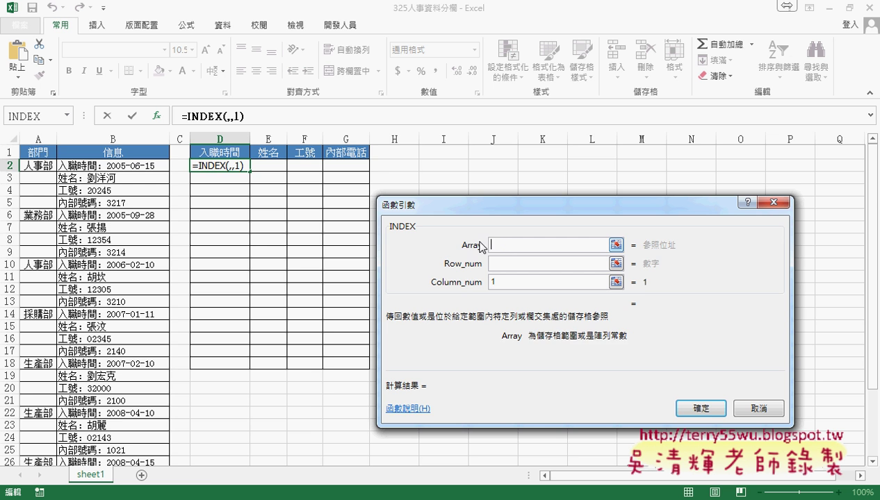
{"action": "left_click_drag", "start_coordinate": [98, 165], "coordinate": [114, 436]}
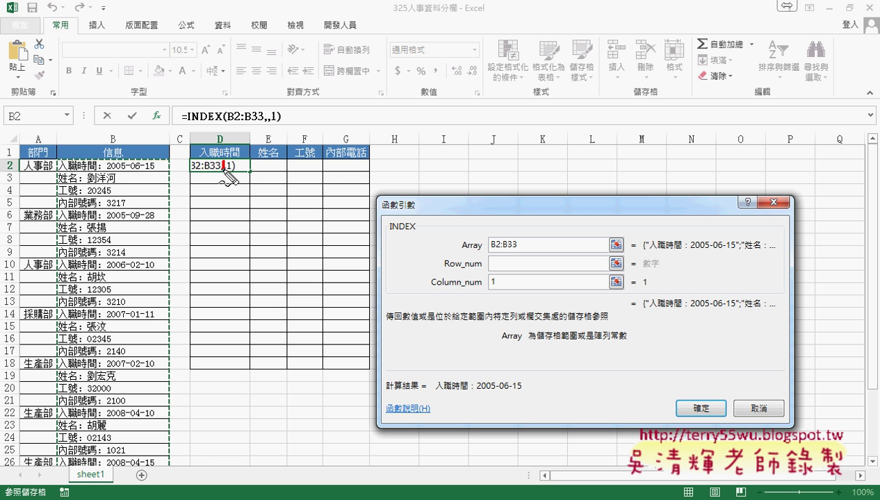
{"action": "mouse_move", "coordinate": [272, 164]}
{"action": "left_mouse_down"}
{"action": "mouse_move", "coordinate": [304, 172]}
{"action": "mouse_move", "coordinate": [350, 167]}
{"action": "left_mouse_up"}
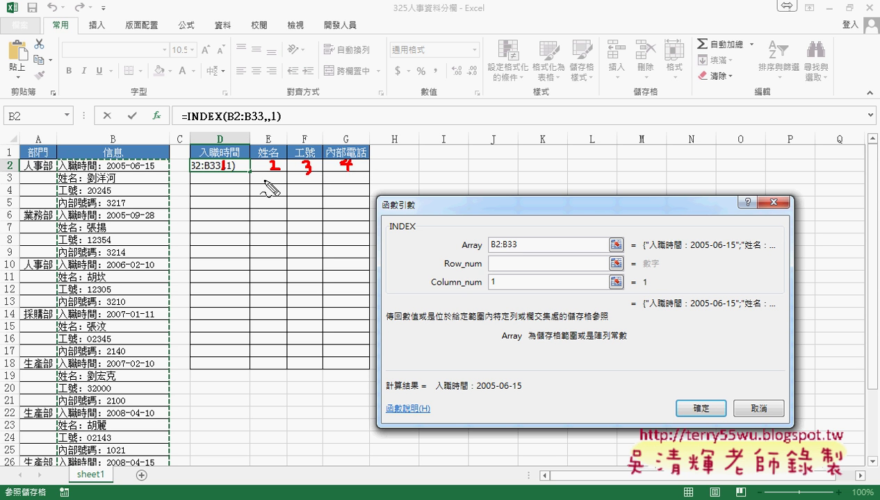
{"action": "left_click_drag", "start_coordinate": [222, 176], "coordinate": [216, 183]}
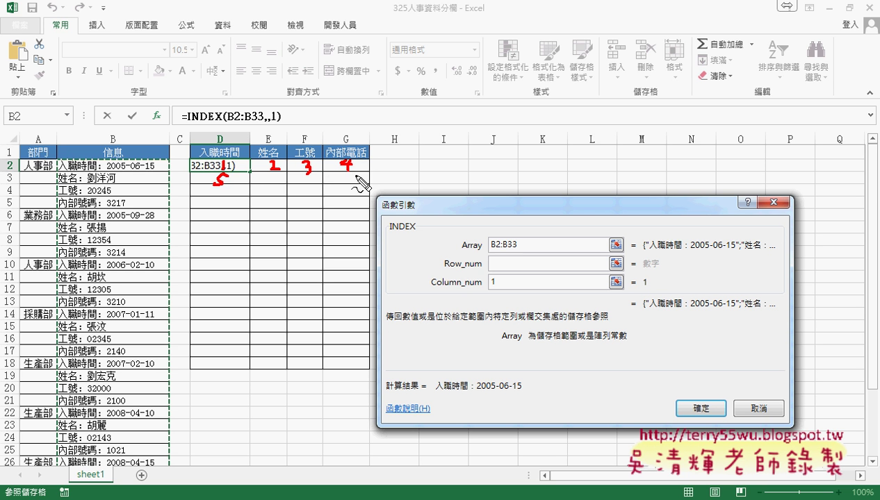
{"action": "left_click_drag", "start_coordinate": [210, 186], "coordinate": [217, 200]}
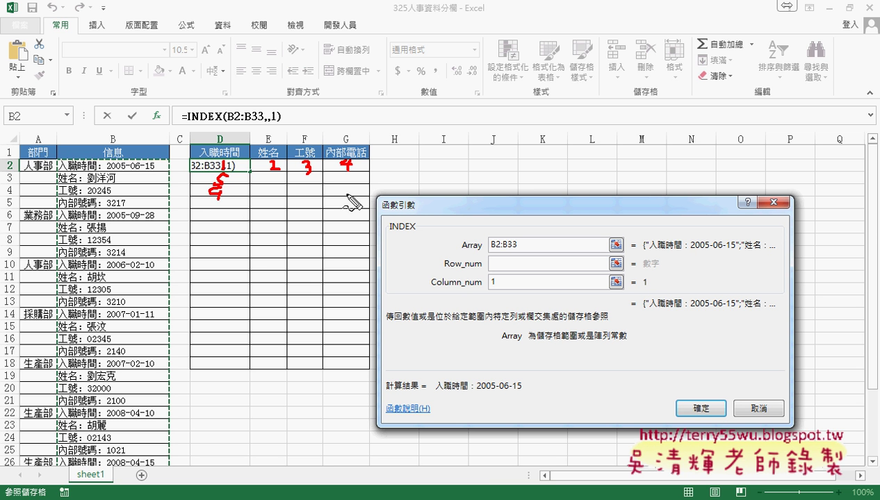
{"action": "mouse_move", "coordinate": [212, 199]}
{"action": "left_mouse_down"}
{"action": "mouse_move", "coordinate": [213, 209]}
{"action": "mouse_move", "coordinate": [232, 205]}
{"action": "left_mouse_up"}
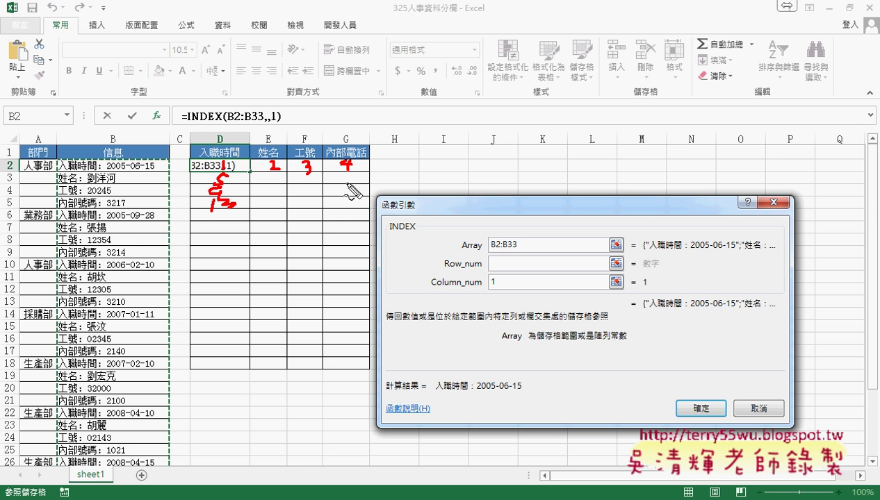
{"action": "key", "text": "Escape"}
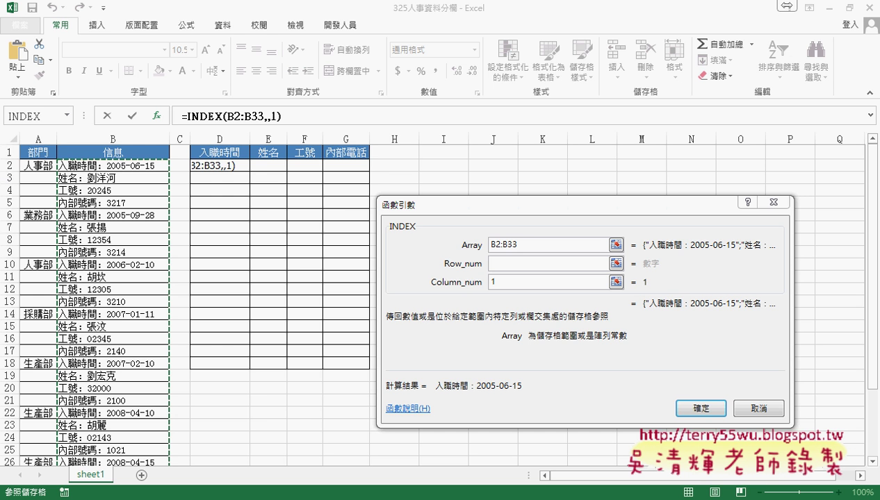
Replace D2's INDEX formula with =COLUMN() and fill it across to G2, giving 4 to 7
{"action": "left_click", "coordinate": [754, 409]}
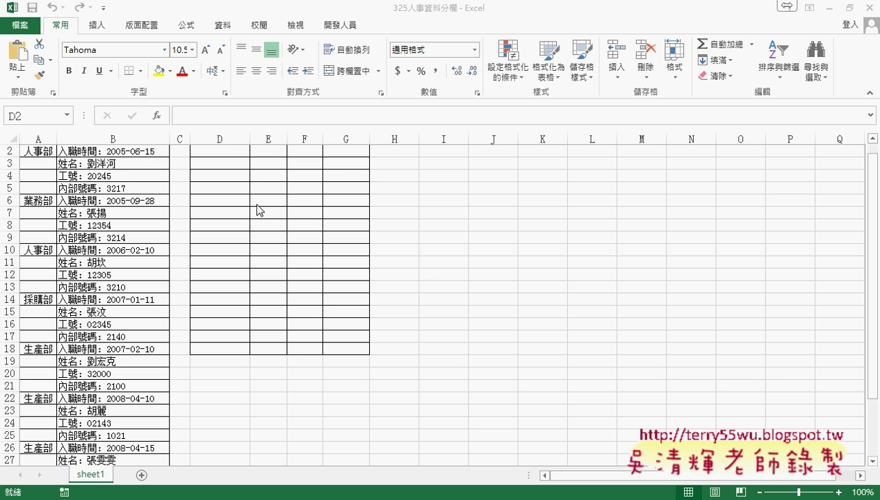
{"action": "scroll", "coordinate": [307, 222], "scroll_direction": "up", "scroll_amount": 1}
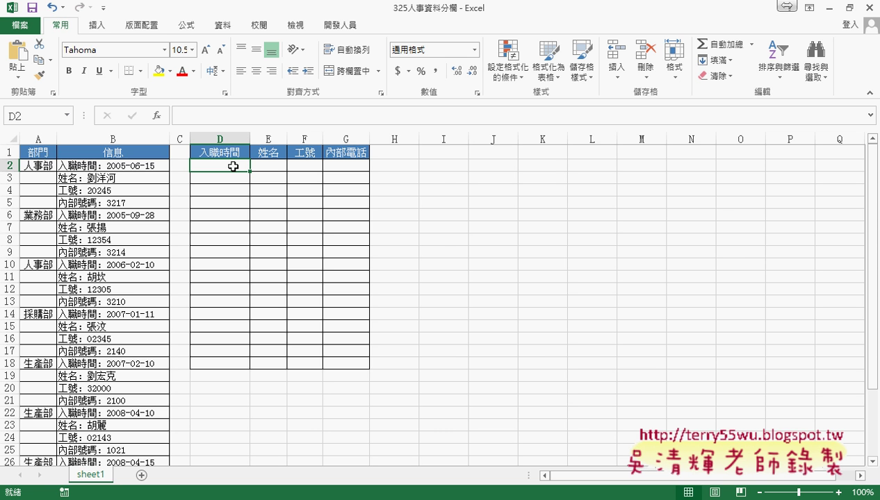
{"action": "left_click", "coordinate": [157, 115]}
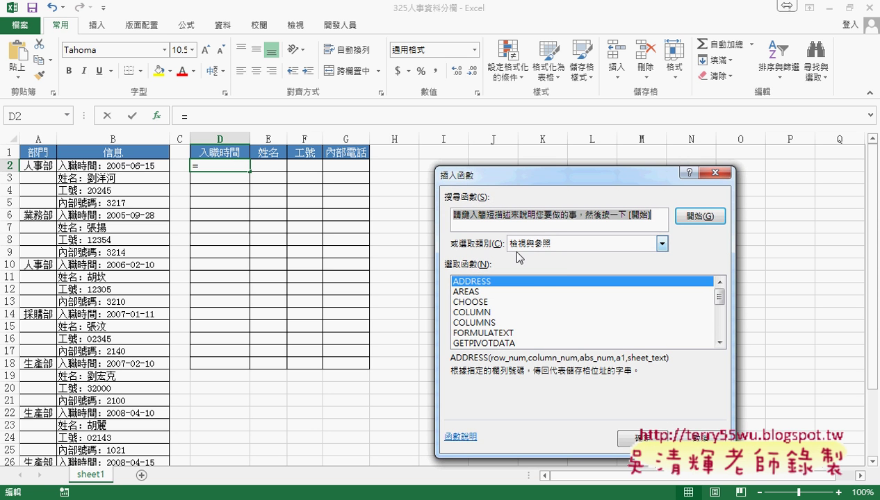
{"action": "left_click", "coordinate": [491, 314]}
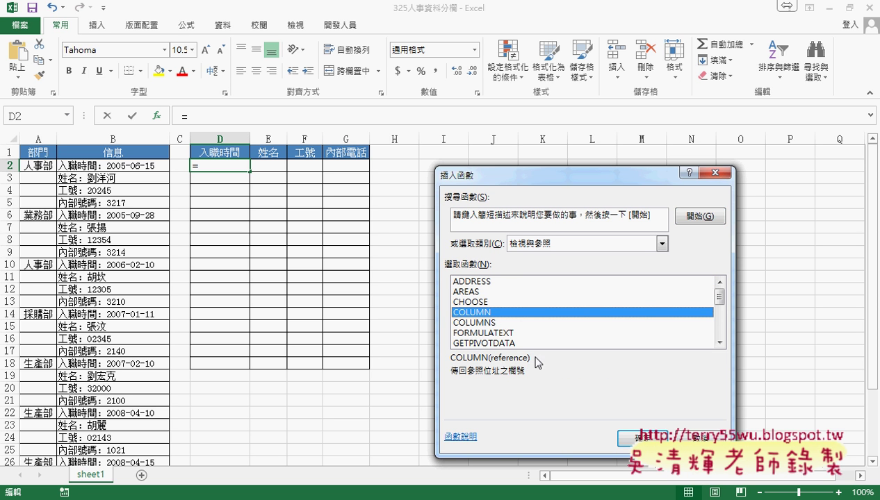
{"action": "left_click", "coordinate": [626, 436]}
{"action": "left_click", "coordinate": [674, 389]}
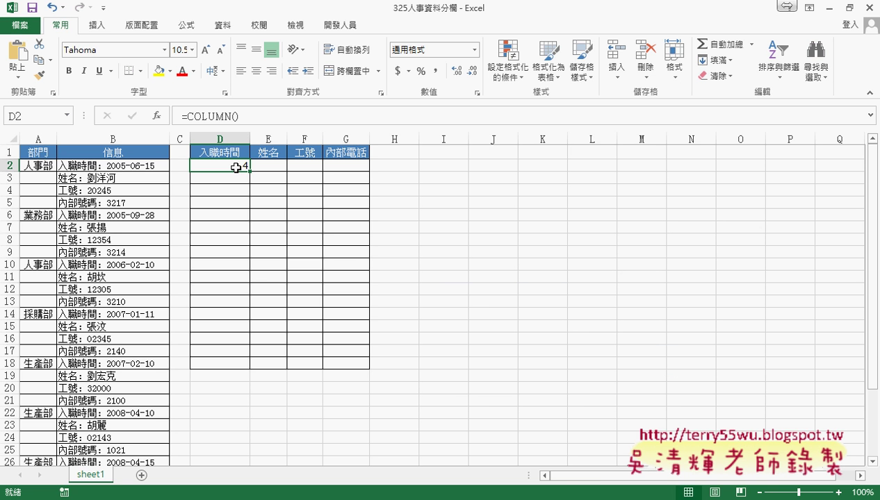
{"action": "left_click_drag", "start_coordinate": [249, 171], "coordinate": [351, 168]}
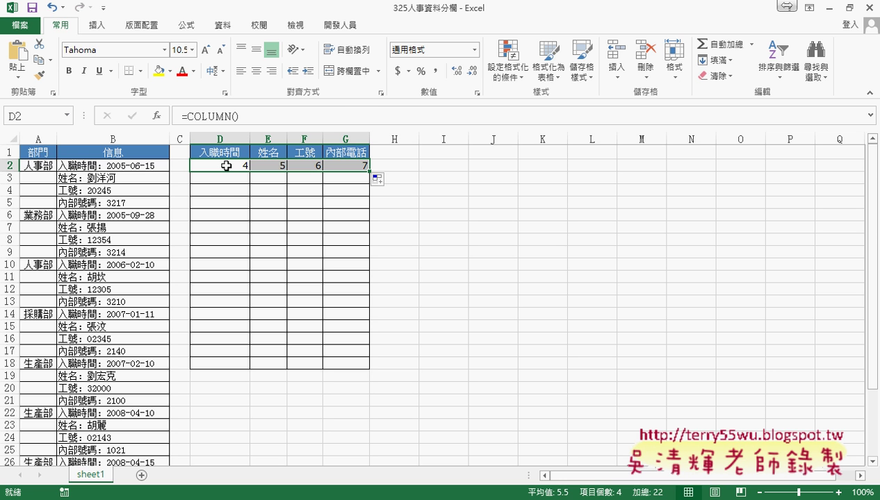
Begin changing D2's formula to =COLUMN()-3
{"action": "left_click", "coordinate": [227, 165]}
{"action": "left_click", "coordinate": [245, 116]}
{"action": "type", "text": "-"}
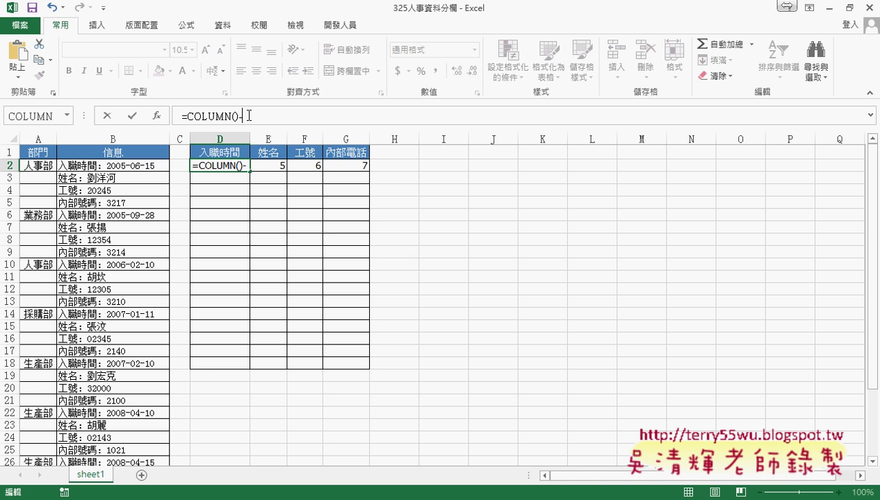
{"action": "type", "text": "3"}
Commit =COLUMN()-3 in D2 and fill it over D2:G8, each row reading 1, 2, 3, 4
{"action": "left_click", "coordinate": [131, 116]}
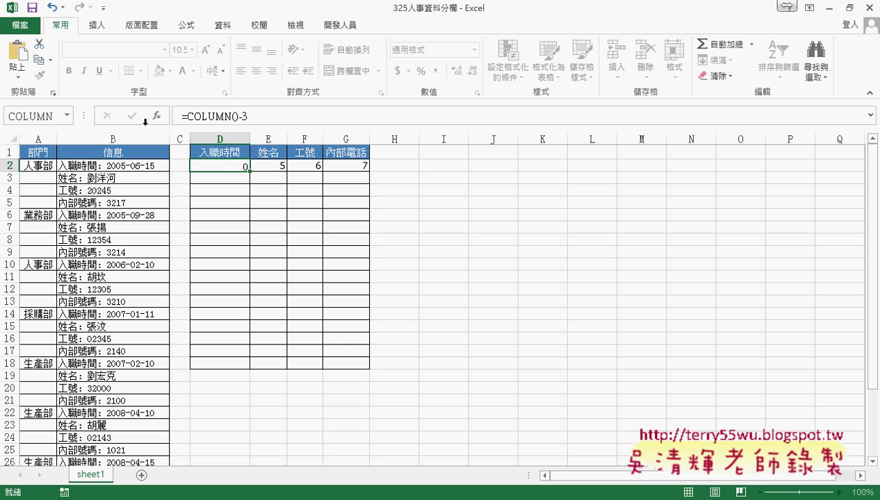
{"action": "mouse_move", "coordinate": [250, 171]}
{"action": "left_mouse_down"}
{"action": "mouse_move", "coordinate": [367, 171]}
{"action": "mouse_move", "coordinate": [367, 245]}
{"action": "left_mouse_up"}
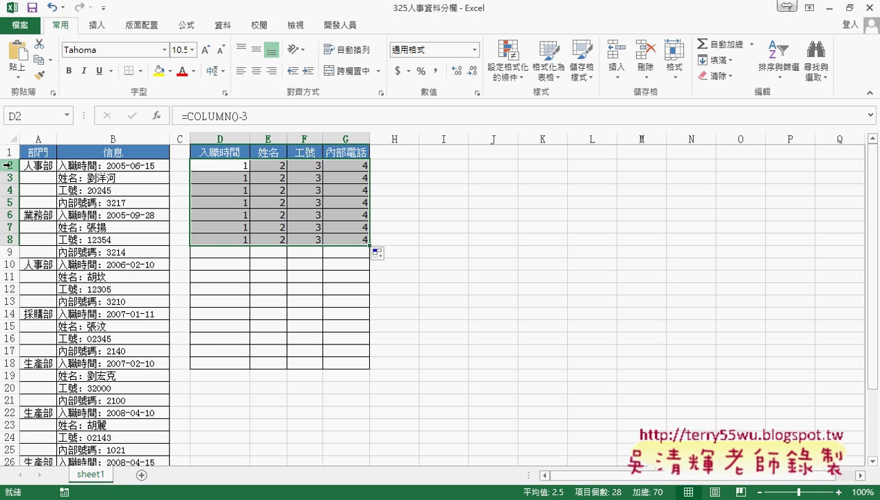
Edit D2's formula into =COLUMN()-3+(ROW()-2)*4 and commit it
{"action": "left_click", "coordinate": [280, 116]}
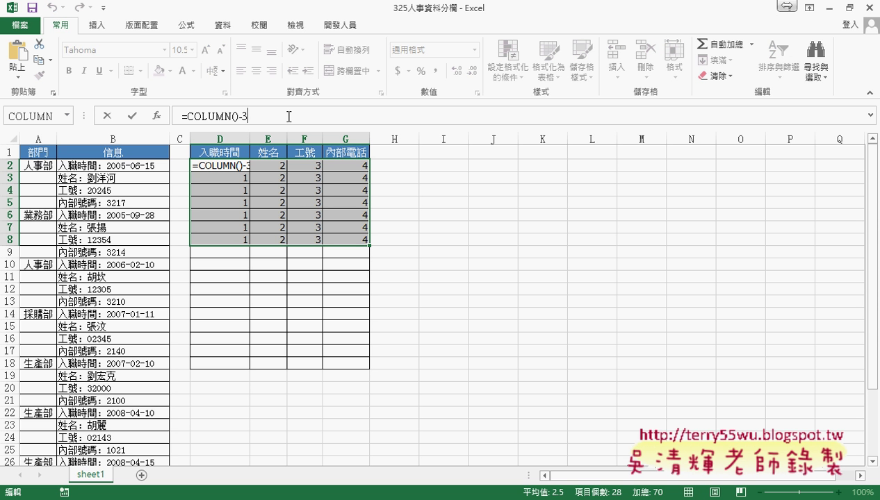
{"action": "type", "text": "+"}
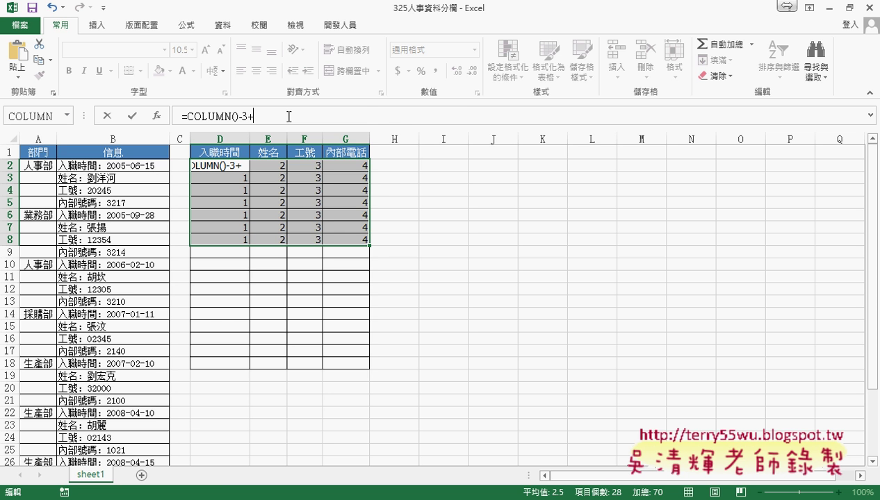
{"action": "type", "text": "row"}
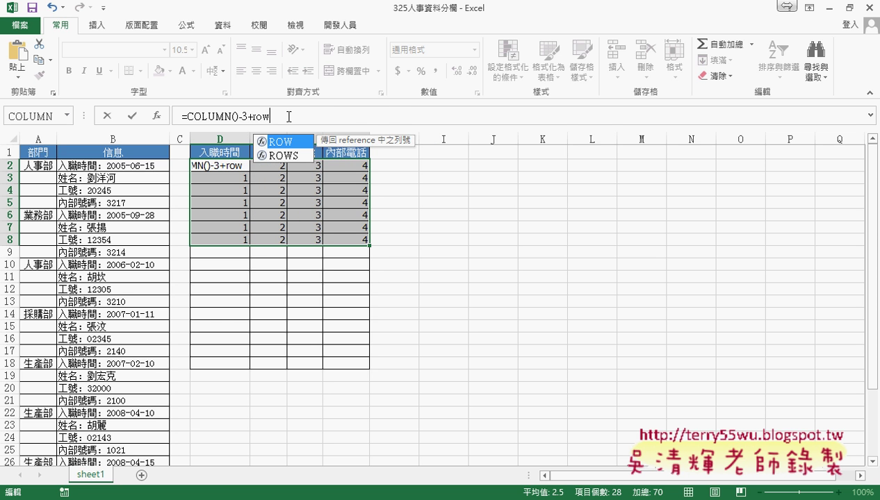
{"action": "type", "text": "()"}
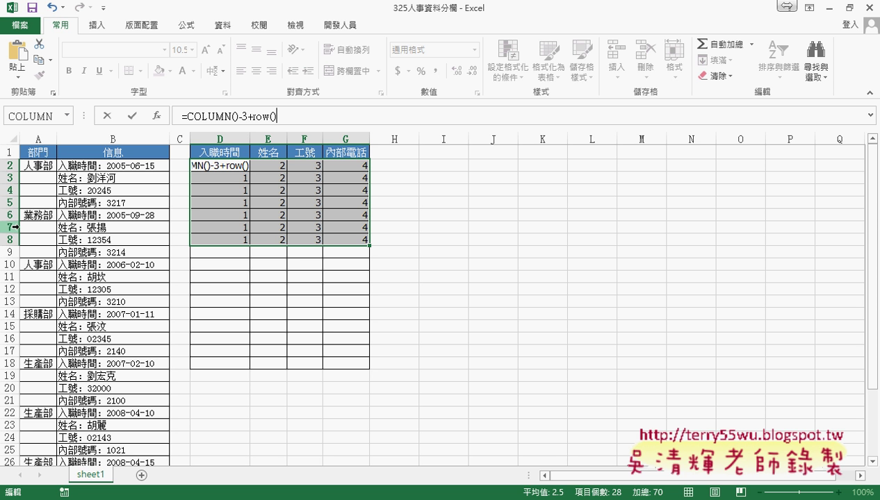
{"action": "type", "text": "*"}
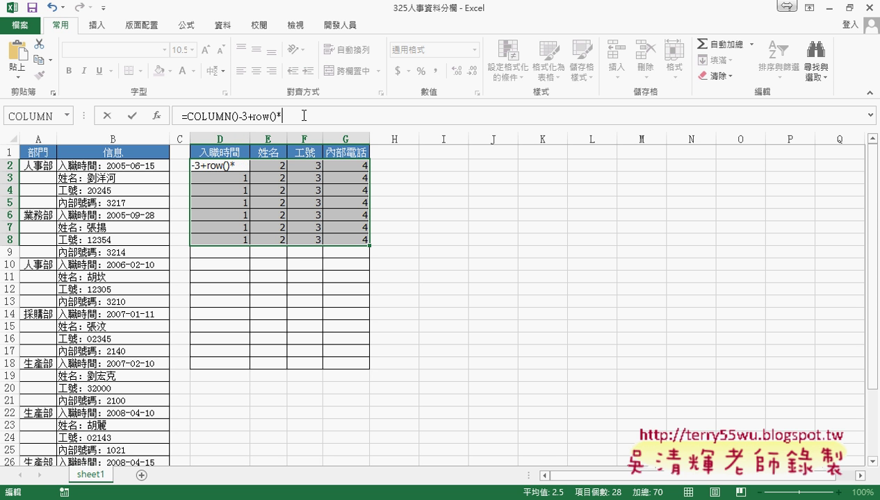
{"action": "type", "text": "4"}
{"action": "left_click_drag", "start_coordinate": [276, 117], "coordinate": [251, 116]}
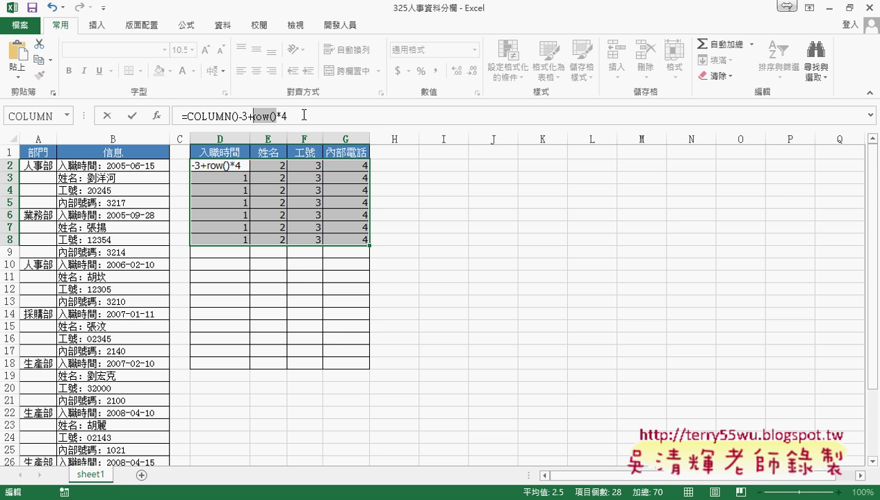
{"action": "left_click", "coordinate": [276, 116]}
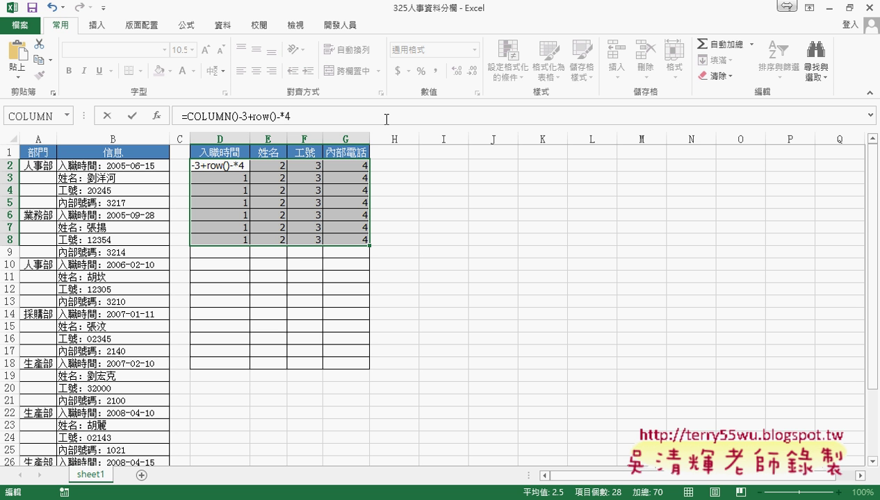
{"action": "type", "text": "-2"}
{"action": "left_click", "coordinate": [254, 116]}
{"action": "type", "text": "("}
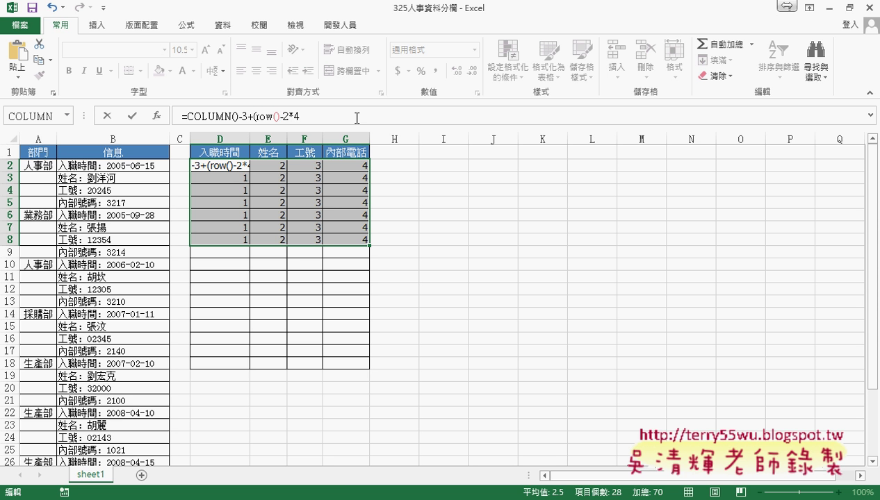
{"action": "type", "text": ")"}
{"action": "left_click", "coordinate": [137, 118]}
{"action": "left_click", "coordinate": [238, 167]}
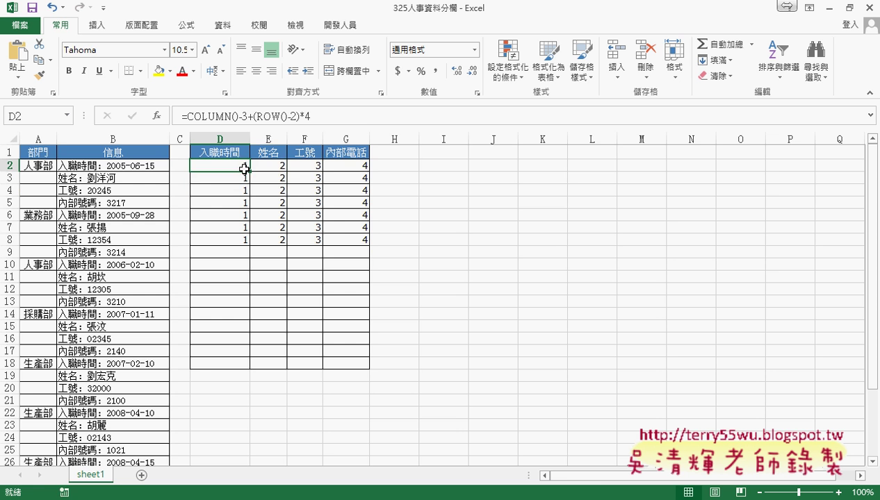
Enter the (ROW()-2)*4 formula into all of D2:G9 at once, numbering the table 1 to 32
{"action": "mouse_move", "coordinate": [244, 168]}
{"action": "left_mouse_down"}
{"action": "mouse_move", "coordinate": [369, 170]}
{"action": "mouse_move", "coordinate": [369, 259]}
{"action": "left_mouse_up"}
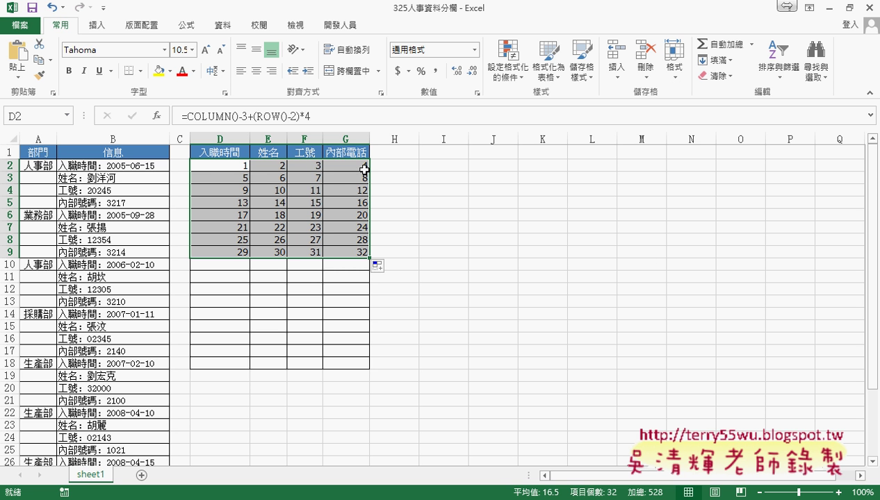
{"action": "left_click_drag", "start_coordinate": [253, 117], "coordinate": [334, 118]}
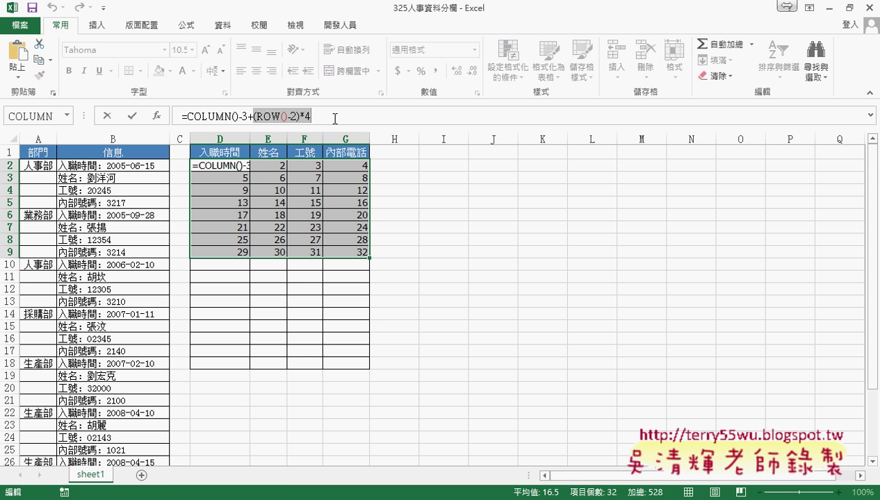
{"action": "left_click_drag", "start_coordinate": [253, 117], "coordinate": [299, 116]}
{"action": "left_click_drag", "start_coordinate": [297, 117], "coordinate": [311, 117]}
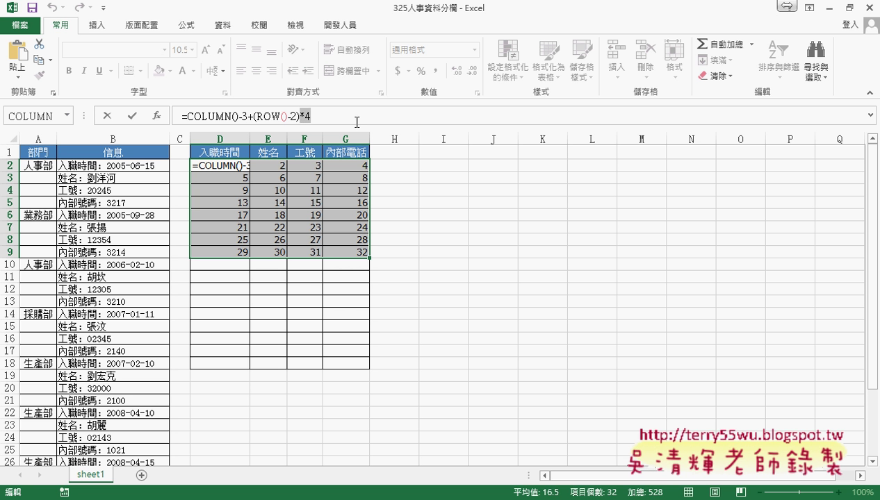
{"action": "key", "text": "ctrl+Return"}
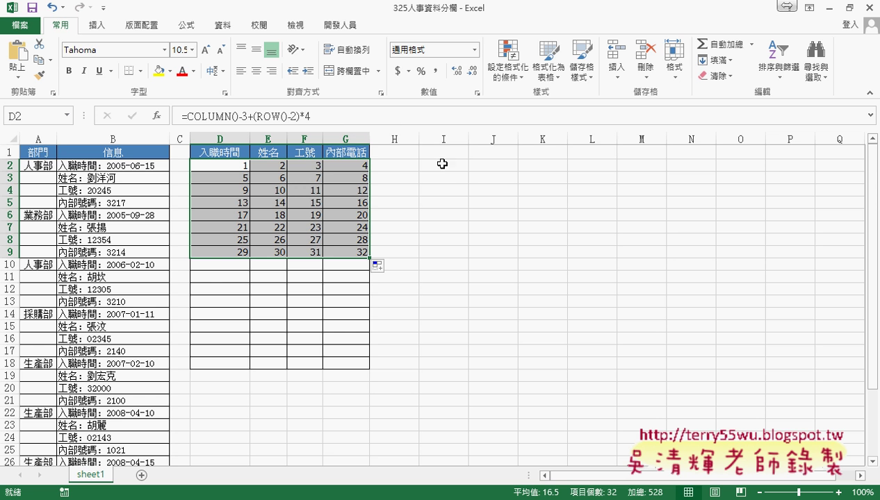
Put 1 in I2 and fill it as a series to O2, numbering 1 through 7
{"action": "left_click", "coordinate": [461, 166]}
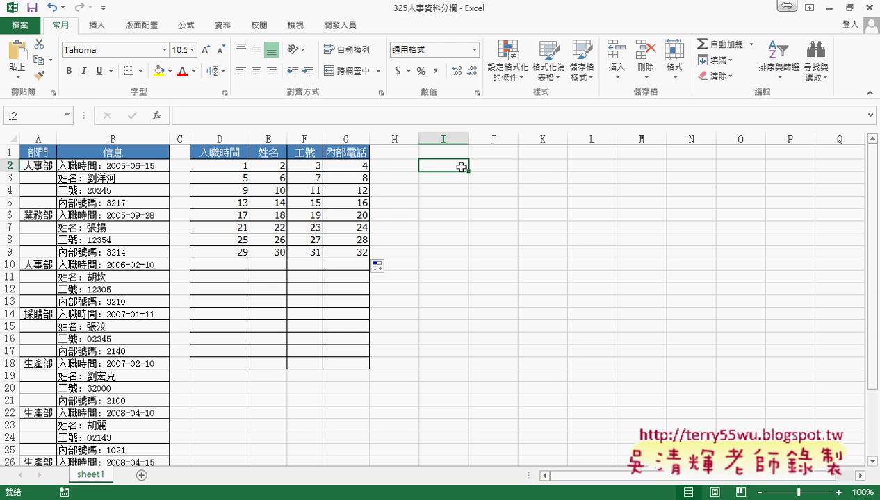
{"action": "type", "text": "1"}
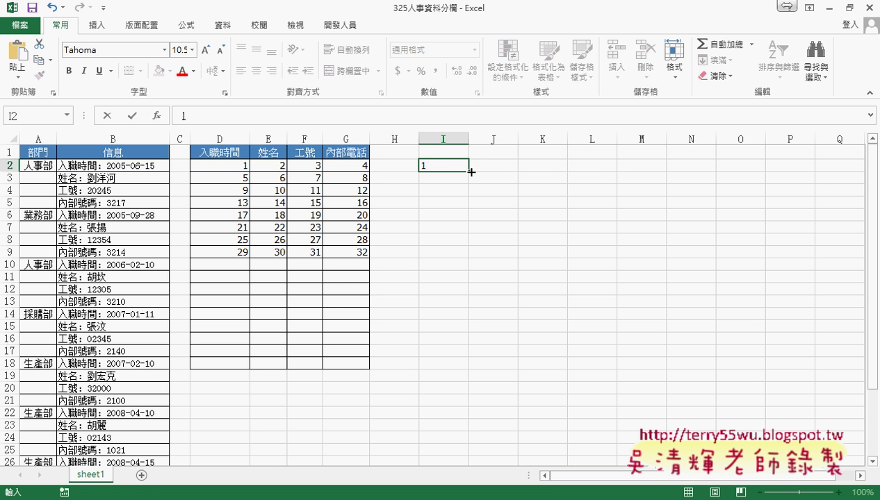
{"action": "left_click_drag", "start_coordinate": [471, 171], "coordinate": [756, 165]}
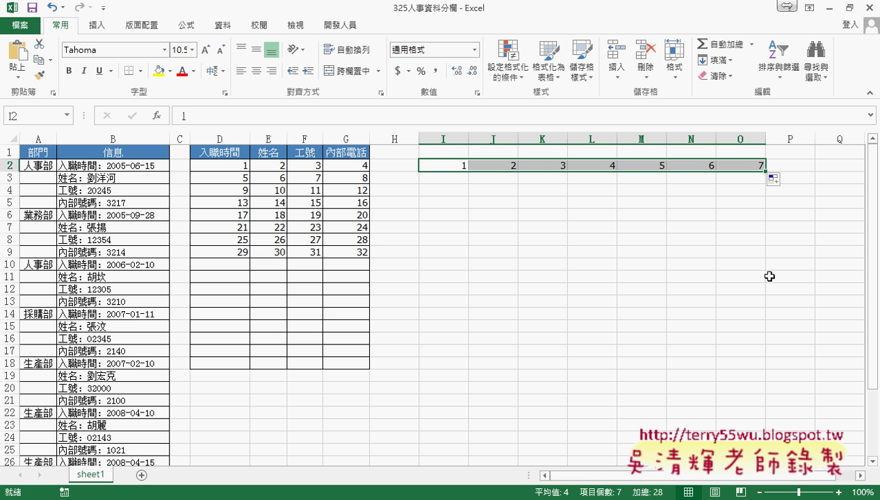
Clear the value 1 from cell I2
{"action": "left_click", "coordinate": [443, 165]}
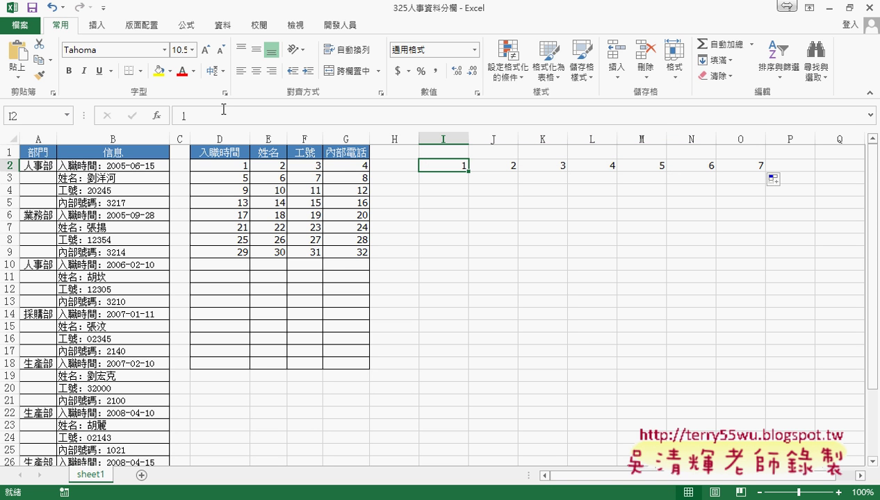
{"action": "left_click_drag", "start_coordinate": [194, 115], "coordinate": [173, 114]}
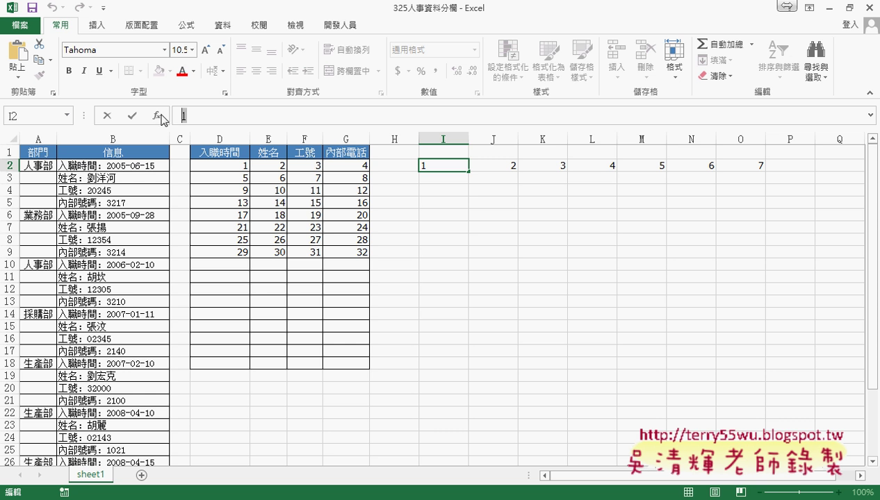
{"action": "left_click", "coordinate": [448, 186]}
{"action": "left_click", "coordinate": [442, 166]}
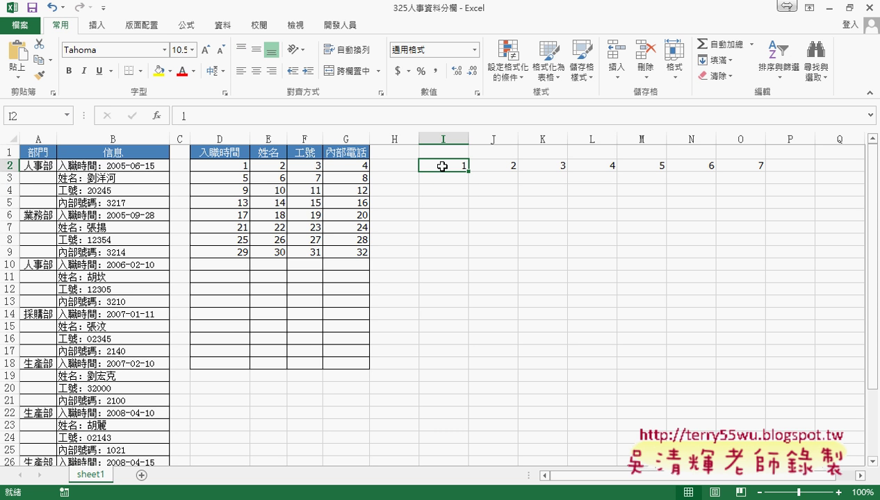
{"action": "key", "text": "Delete"}
Put =COLUMN()-8 in I2 via the recently used COLUMN function and copy it across to O2
{"action": "left_click", "coordinate": [157, 115]}
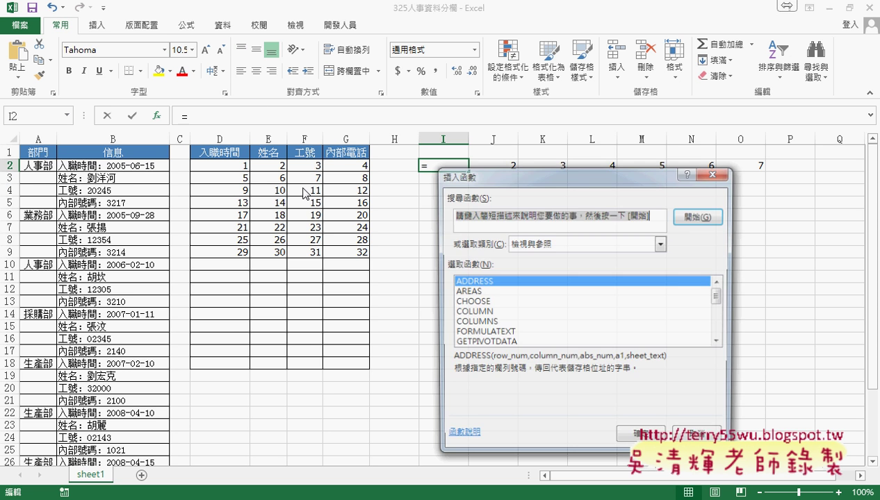
{"action": "left_click", "coordinate": [529, 245]}
{"action": "left_click", "coordinate": [532, 256]}
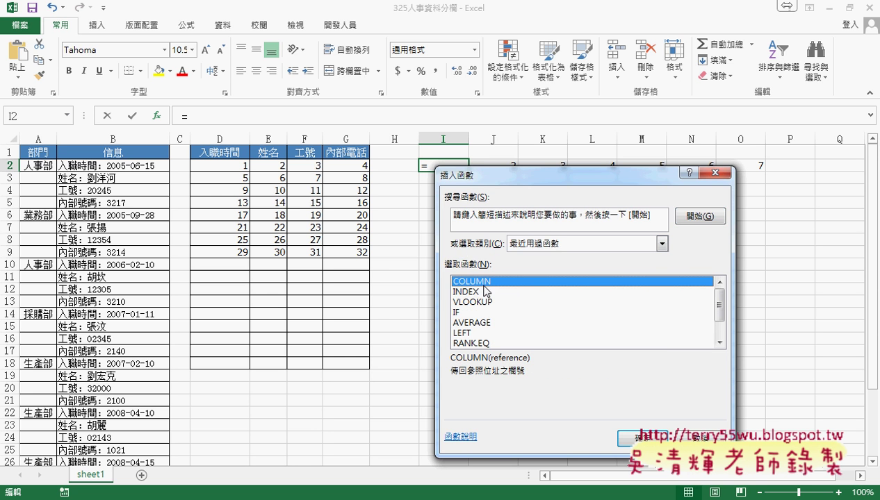
{"action": "left_click", "coordinate": [622, 434]}
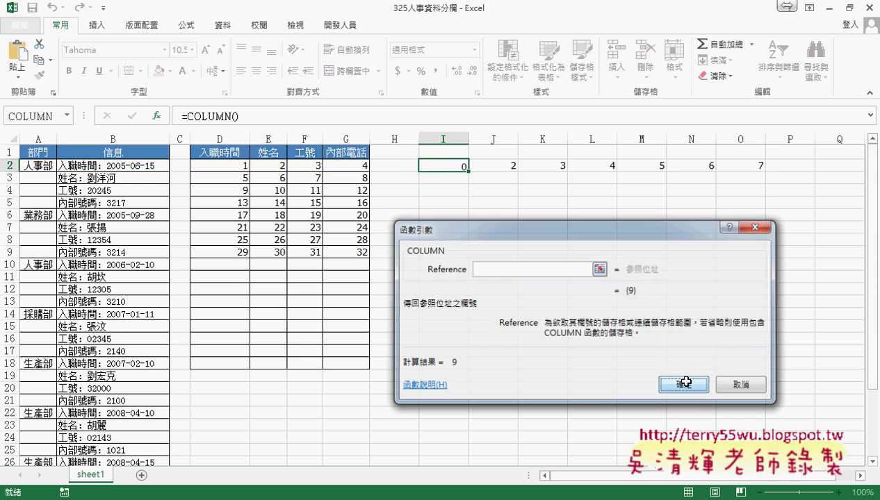
{"action": "left_click", "coordinate": [683, 385]}
{"action": "left_click", "coordinate": [287, 121]}
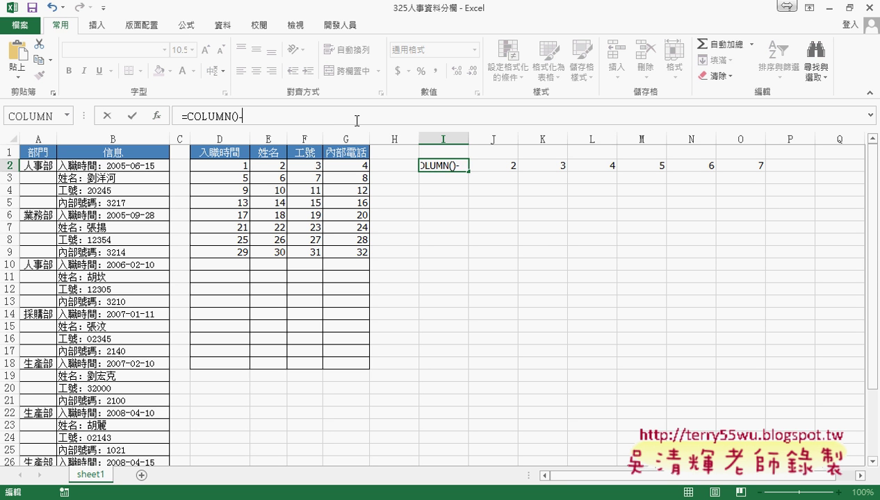
{"action": "type", "text": "-8"}
{"action": "left_click", "coordinate": [132, 116]}
{"action": "left_click_drag", "start_coordinate": [463, 173], "coordinate": [765, 173]}
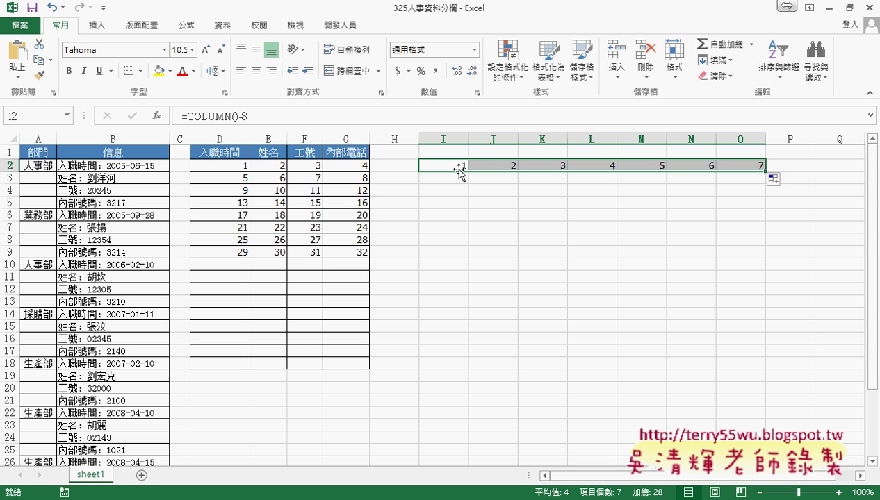
Extend I2's formula to =COLUMN()-8+(ROW()-2)*7 and copy it across row 2 to O2
{"action": "left_click", "coordinate": [311, 116]}
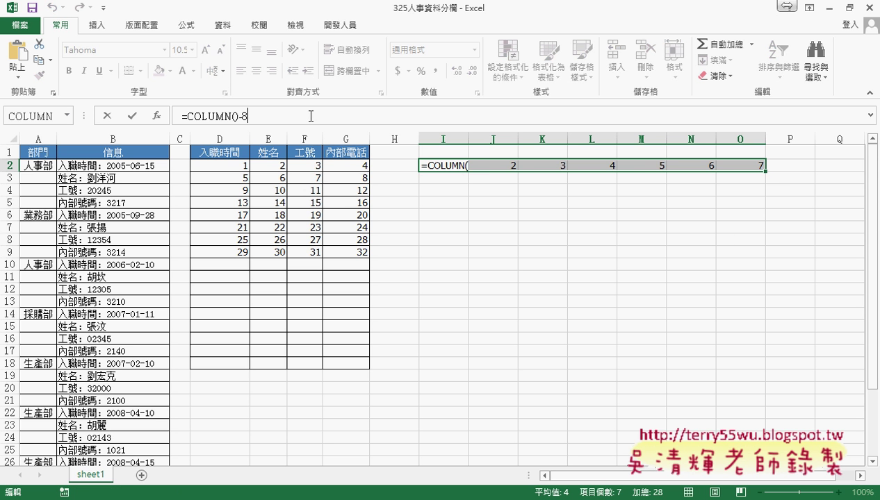
{"action": "type", "text": "+r"}
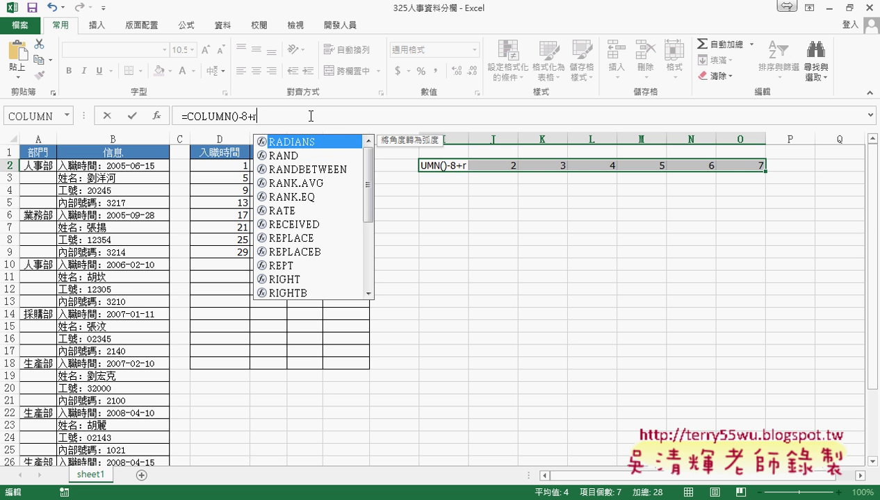
{"action": "type", "text": "ow("}
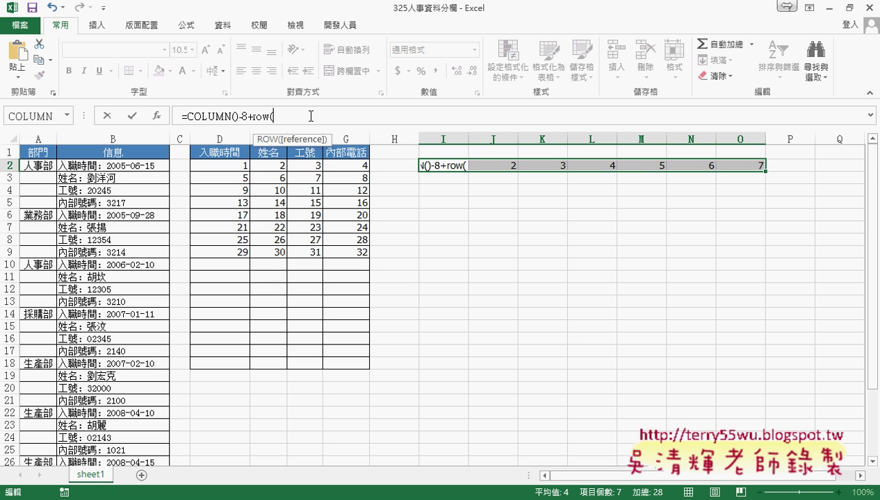
{"action": "type", "text": ")-"}
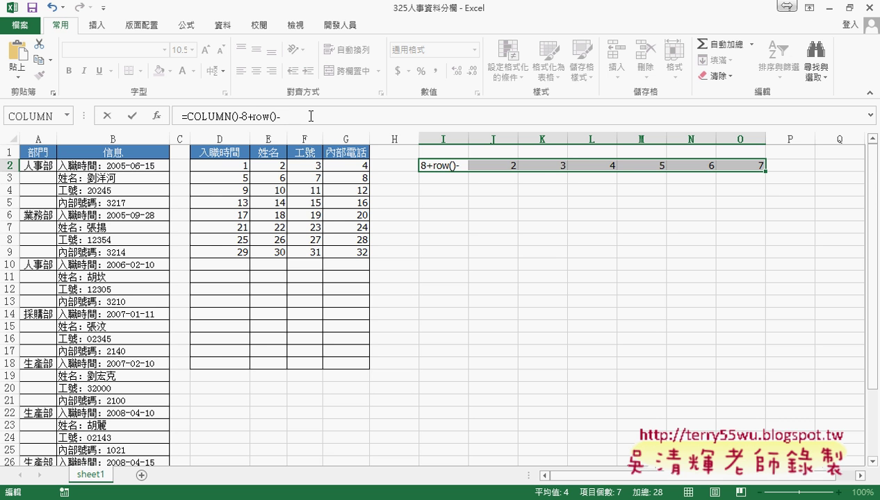
{"action": "type", "text": "2"}
{"action": "type", "text": "("}
{"action": "key", "text": "End"}
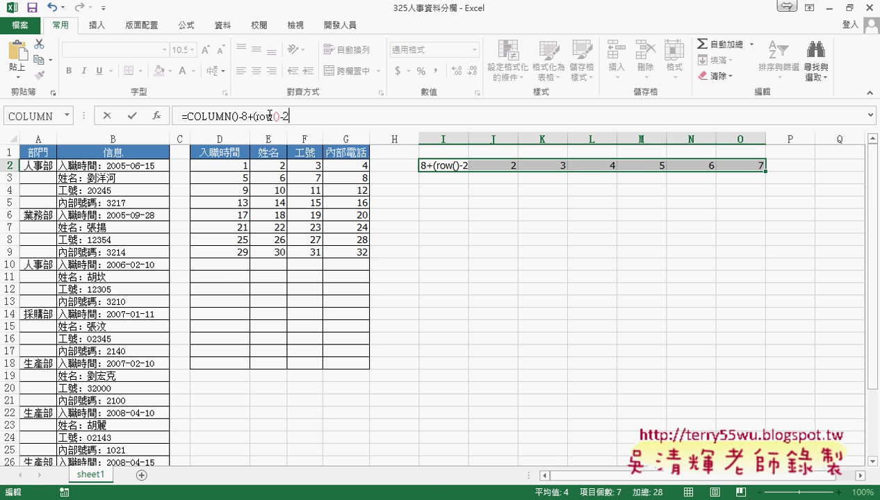
{"action": "type", "text": ")*7"}
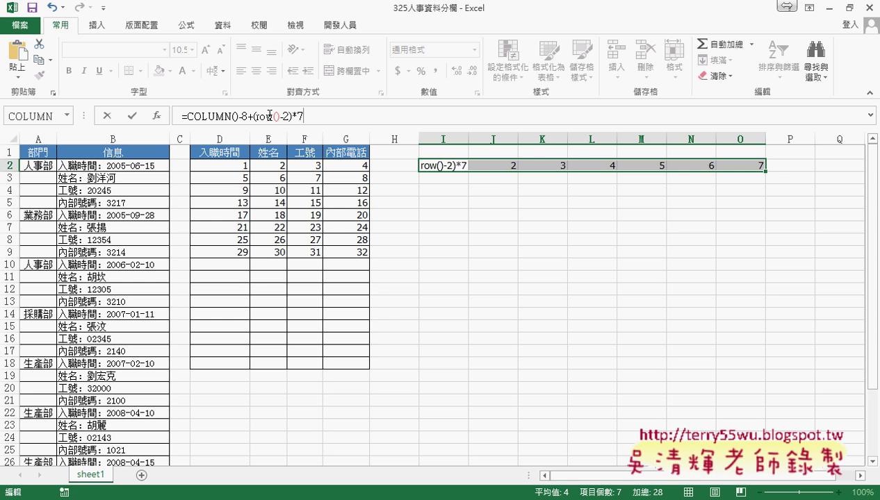
{"action": "left_click", "coordinate": [131, 118]}
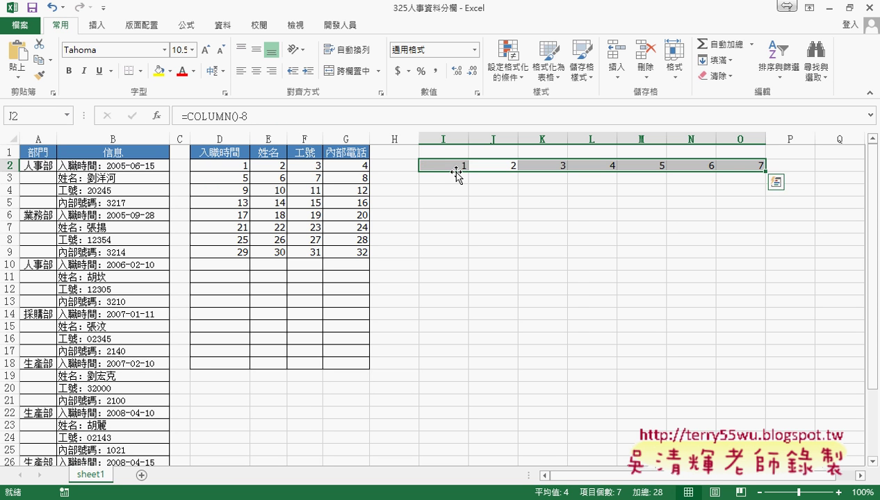
{"action": "left_click", "coordinate": [458, 169]}
{"action": "left_click_drag", "start_coordinate": [461, 169], "coordinate": [763, 170]}
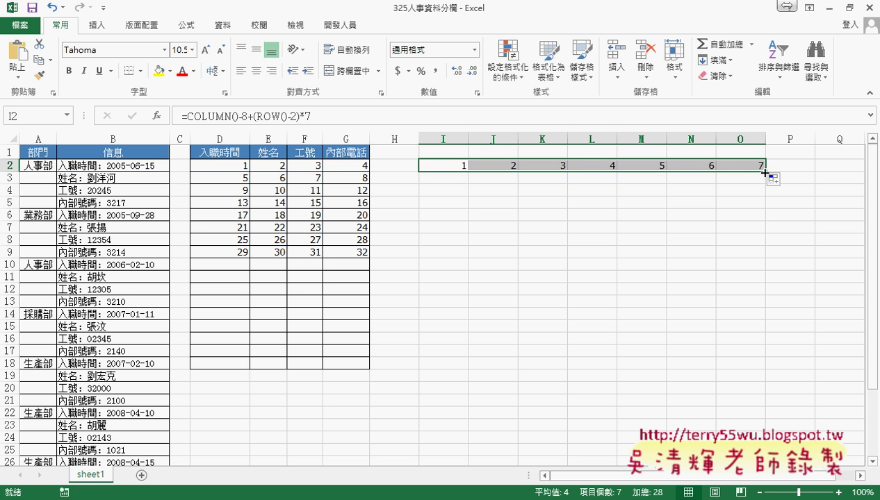
Fill the I2:O2 row-and-column formulas down through row 7, giving 1–42, seven per row
{"action": "left_click_drag", "start_coordinate": [765, 171], "coordinate": [769, 238]}
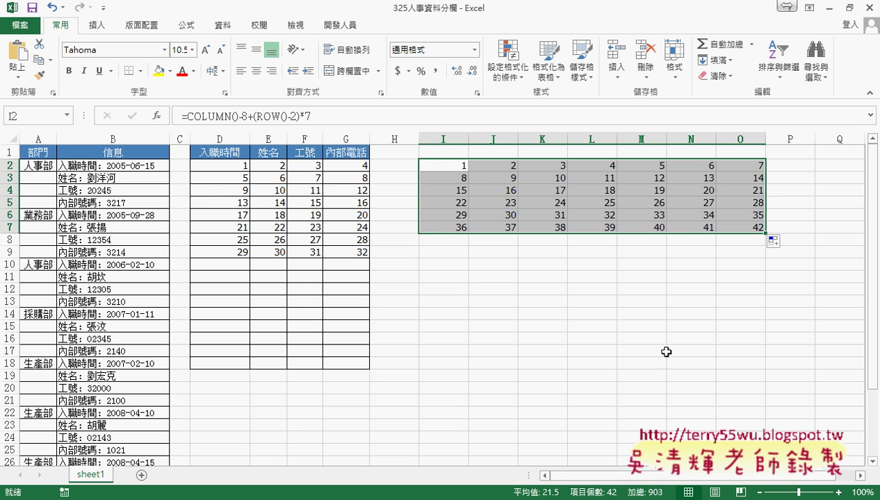
{"action": "left_click", "coordinate": [236, 166]}
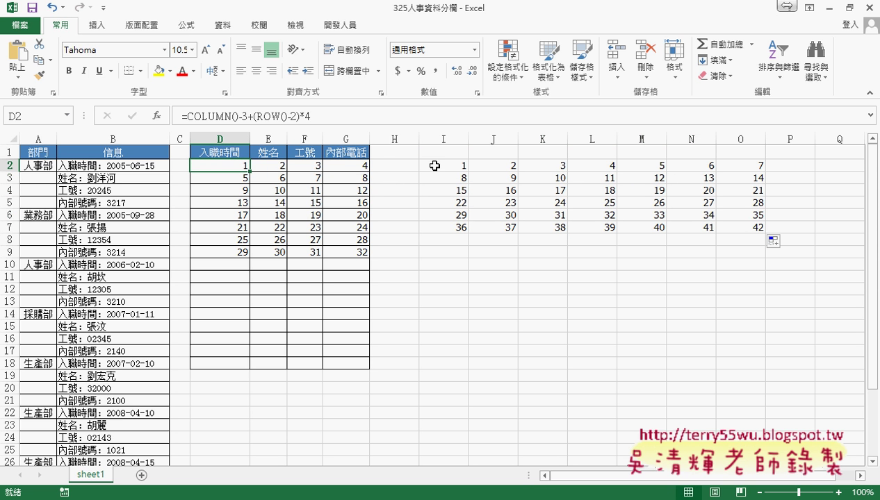
{"action": "left_click_drag", "start_coordinate": [238, 168], "coordinate": [352, 257]}
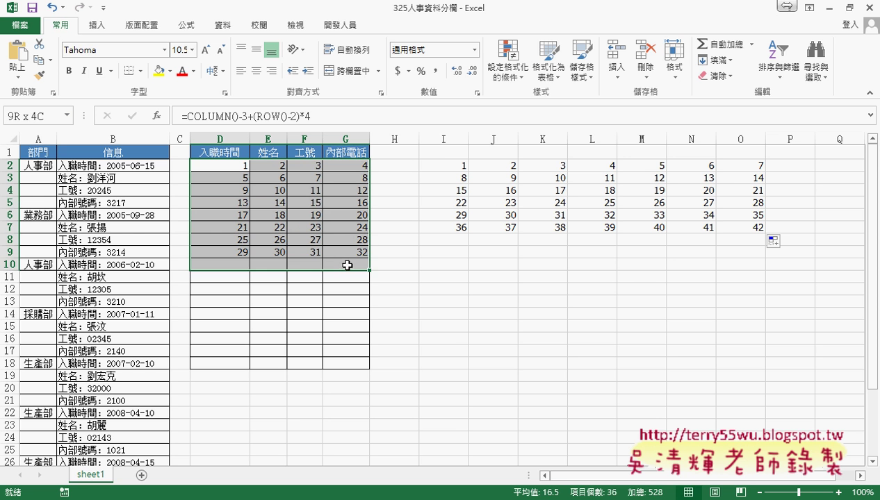